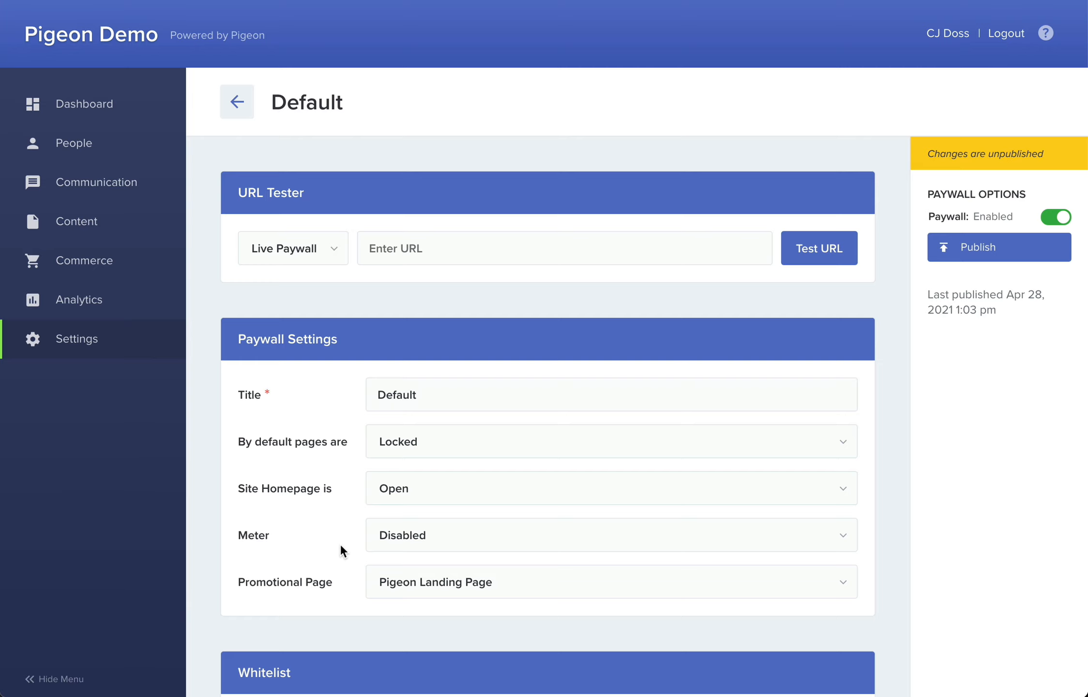
{"action": "scroll", "coordinate": [340, 543], "scroll_direction": "down", "scroll_amount": 6}
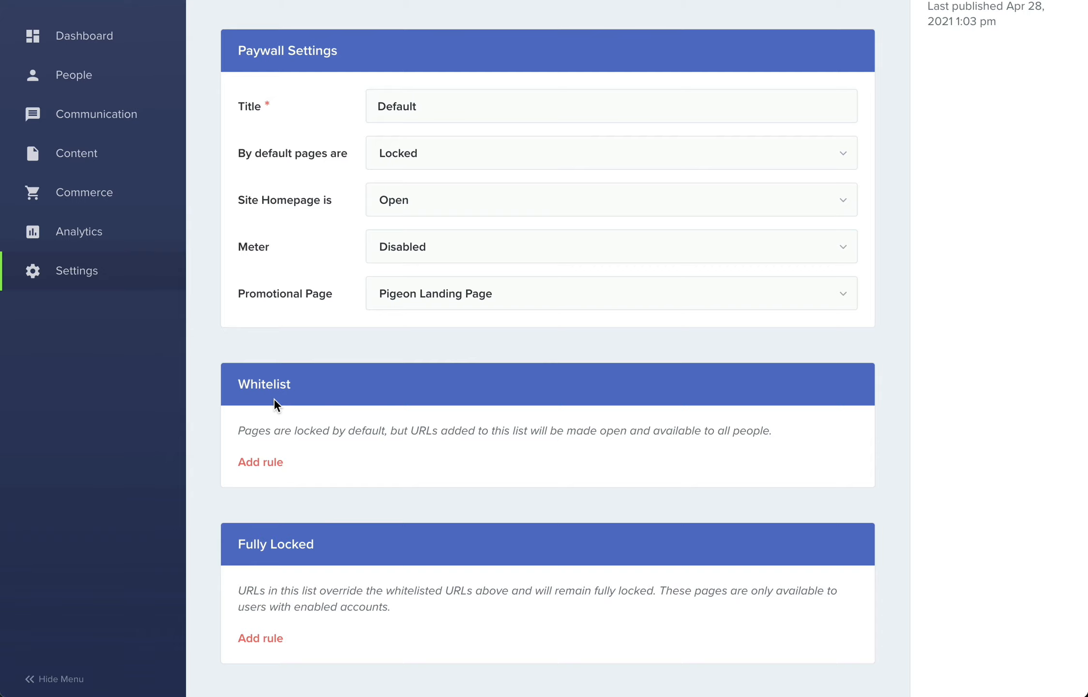
{"action": "left_click", "coordinate": [266, 462]}
{"action": "type", "text": "https://pigeondaily.com/about"}
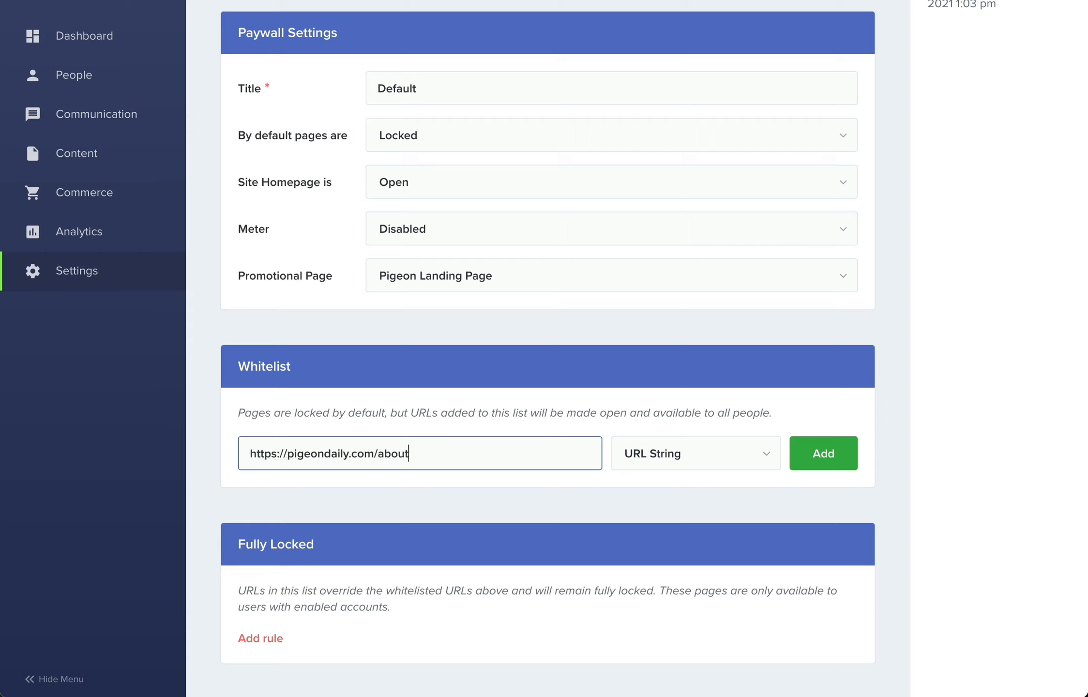
{"action": "left_click", "coordinate": [827, 457]}
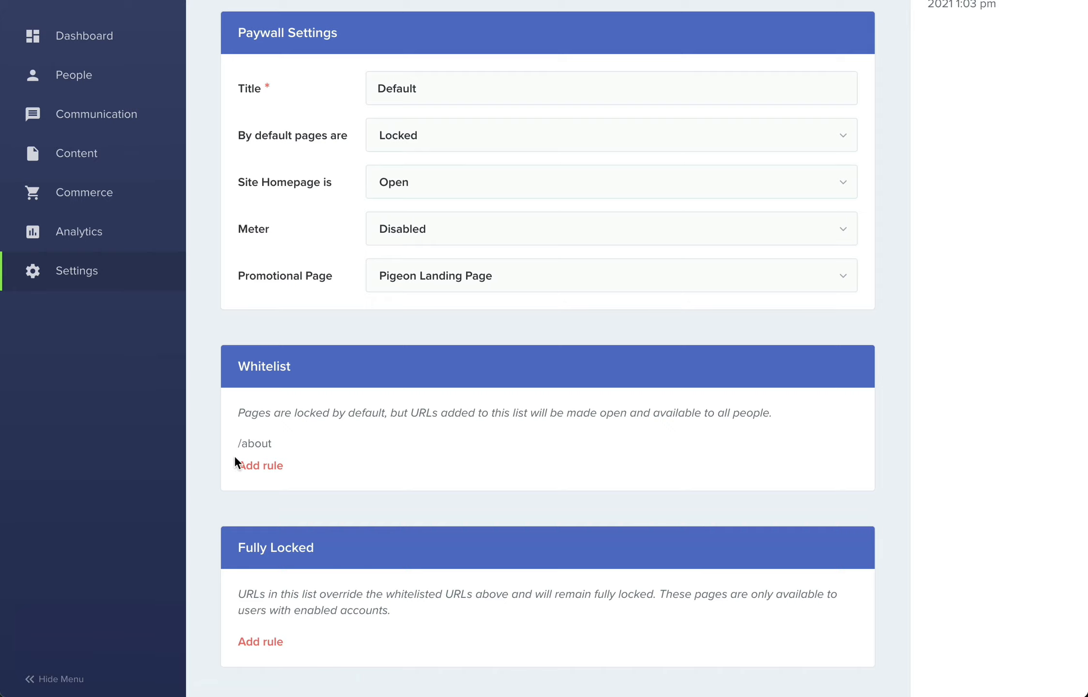
{"action": "mouse_move", "coordinate": [275, 449]}
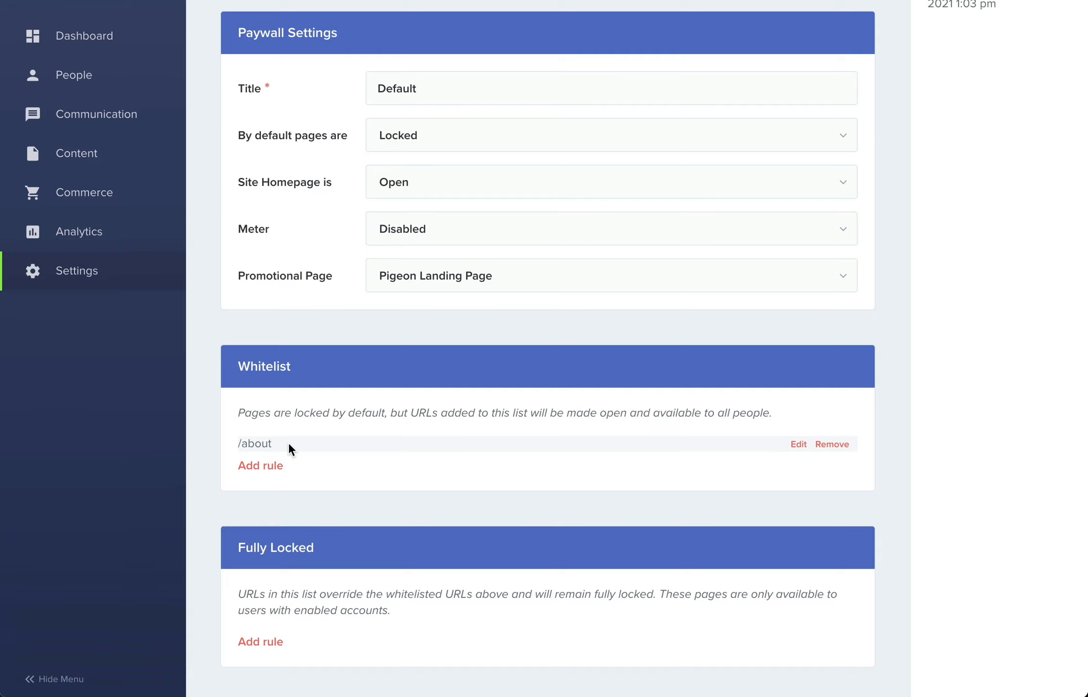
- Set the URL Tester to Draft Paywall and test the URL "about"
{"action": "scroll", "coordinate": [288, 442], "scroll_direction": "up", "scroll_amount": 8}
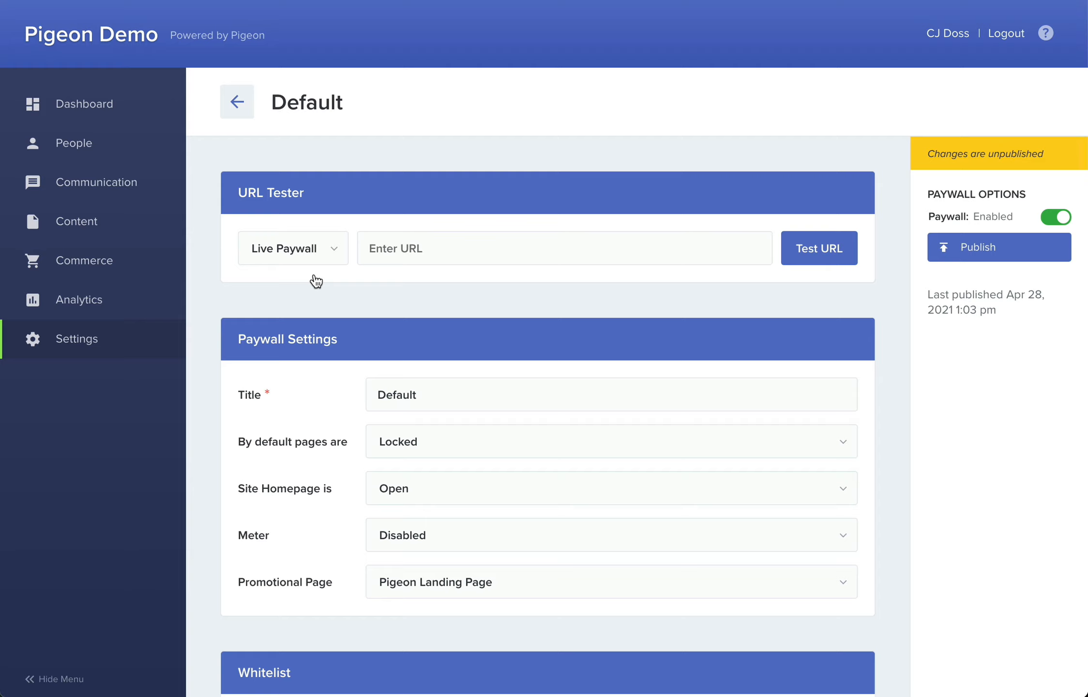
{"action": "left_click", "coordinate": [330, 256]}
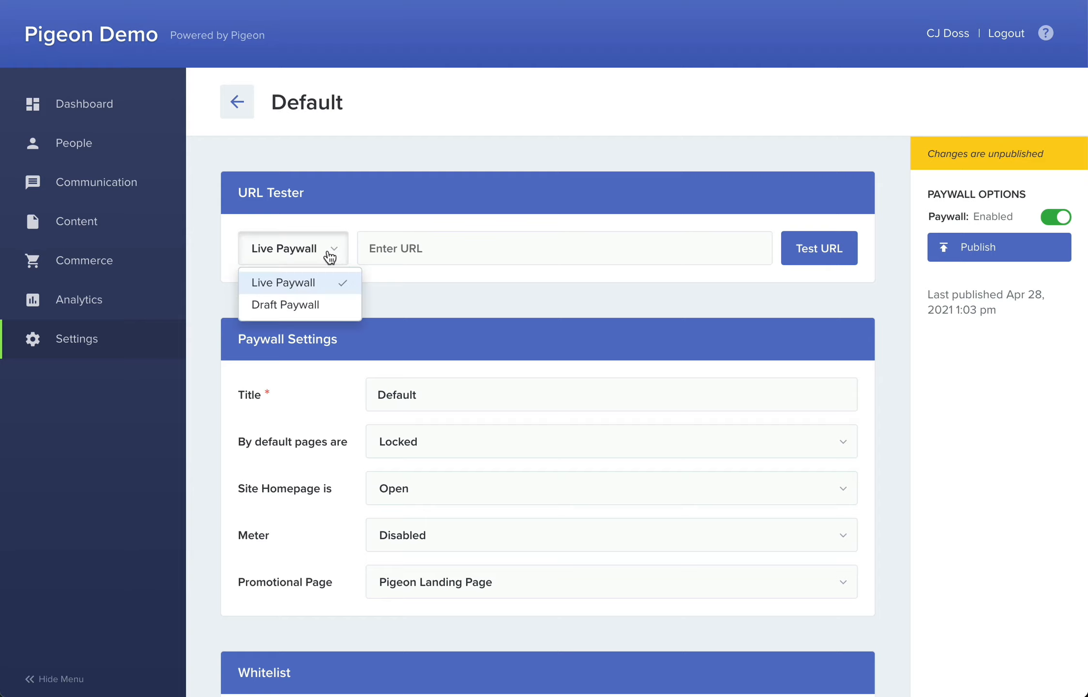
{"action": "left_click", "coordinate": [310, 306]}
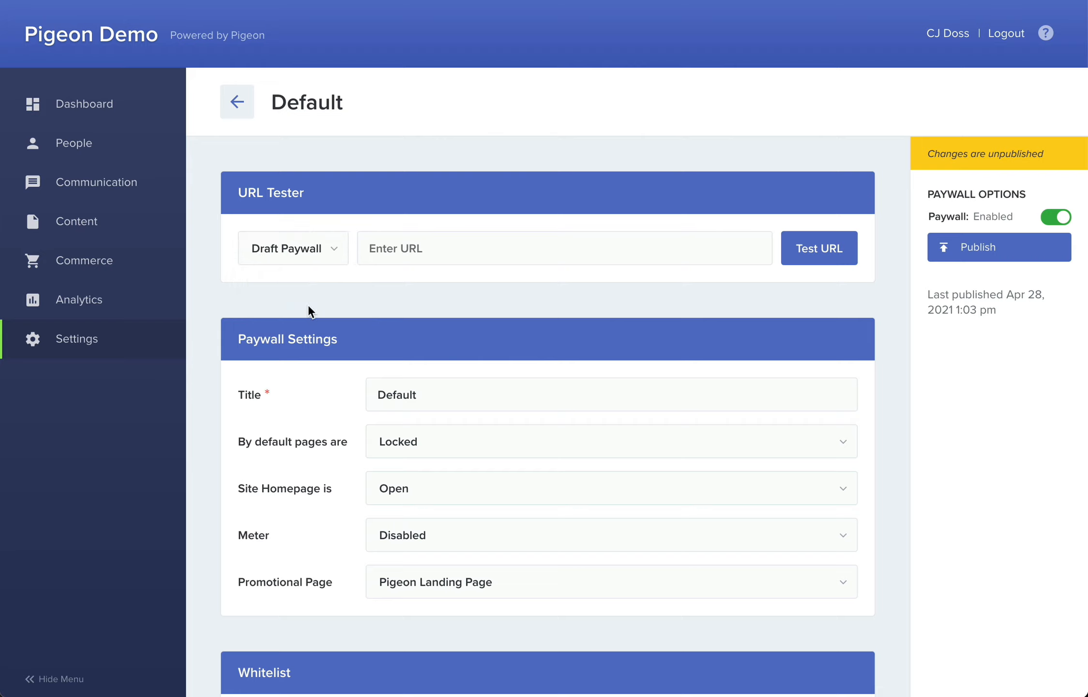
{"action": "left_click", "coordinate": [387, 252]}
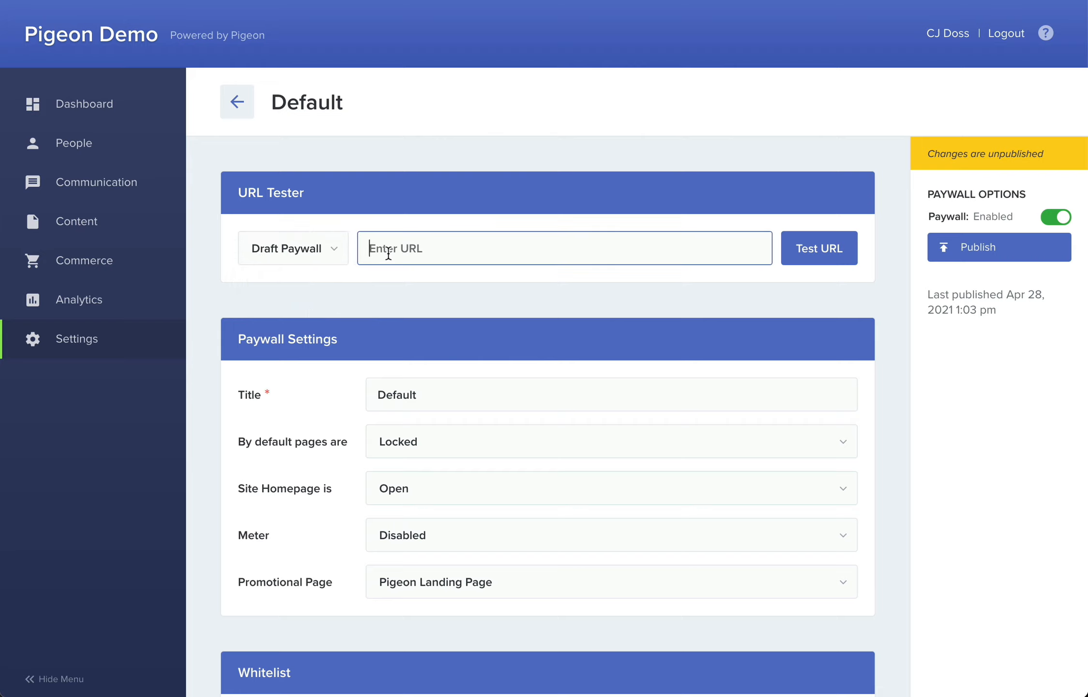
{"action": "type", "text": "about"}
{"action": "left_click", "coordinate": [828, 256]}
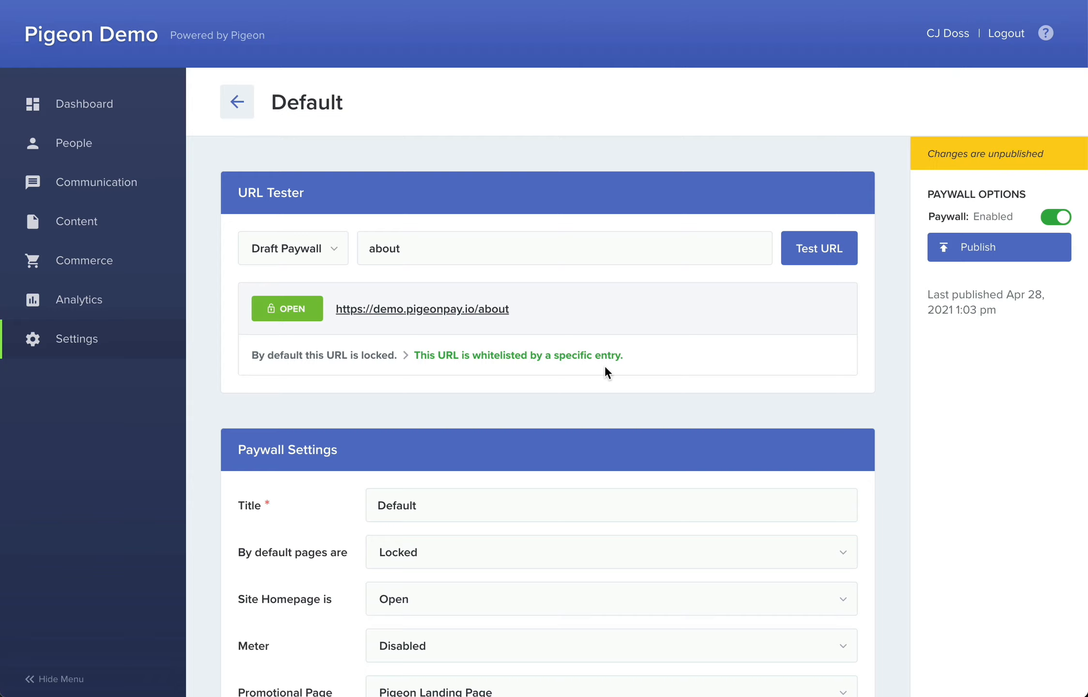
- Test the URL "contact" against the draft paywall
{"action": "double_click", "coordinate": [449, 245]}
{"action": "type", "text": "contact"}
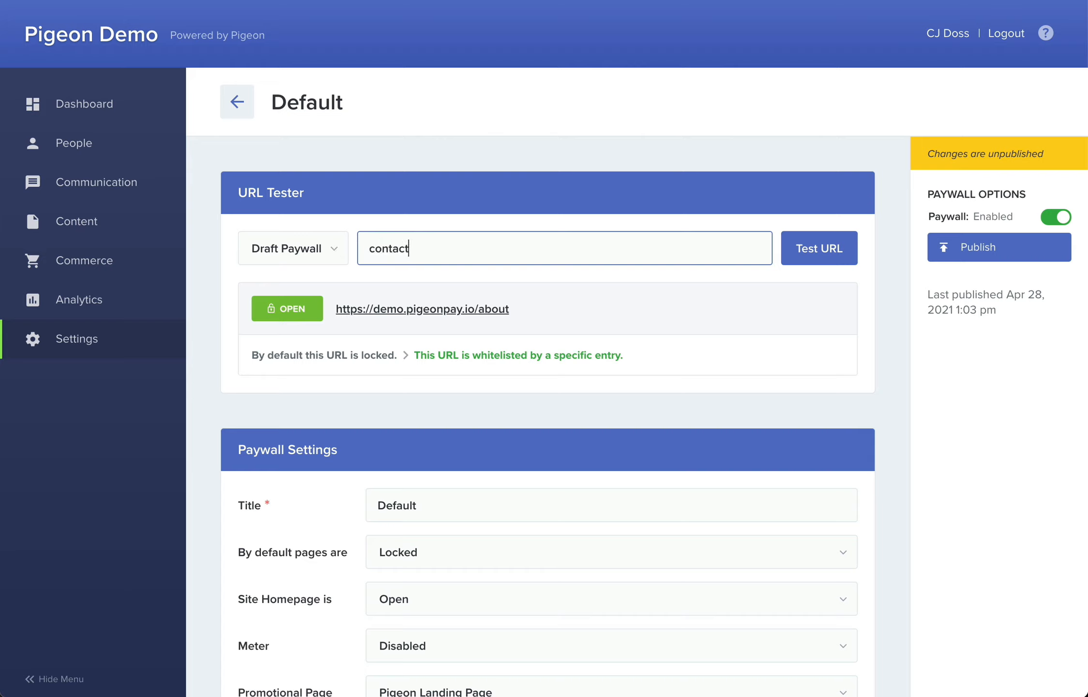
{"action": "left_click", "coordinate": [806, 260]}
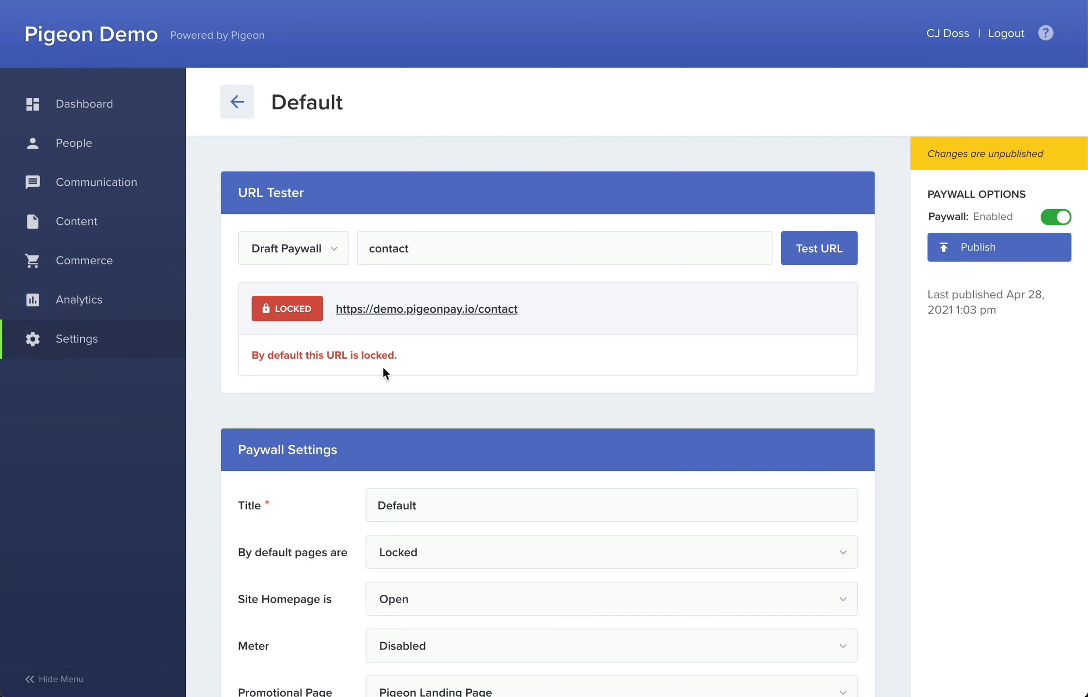
- Add "contact" to the whitelist as a URL String rule
{"action": "scroll", "coordinate": [383, 366], "scroll_direction": "down", "scroll_amount": 9}
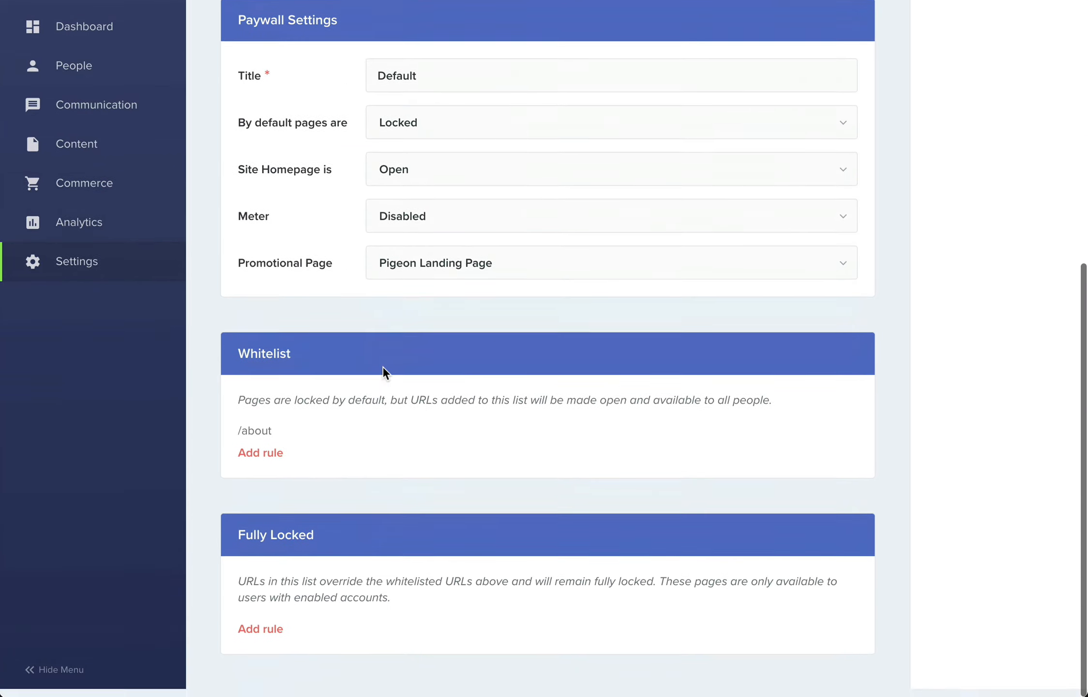
{"action": "left_click", "coordinate": [274, 463]}
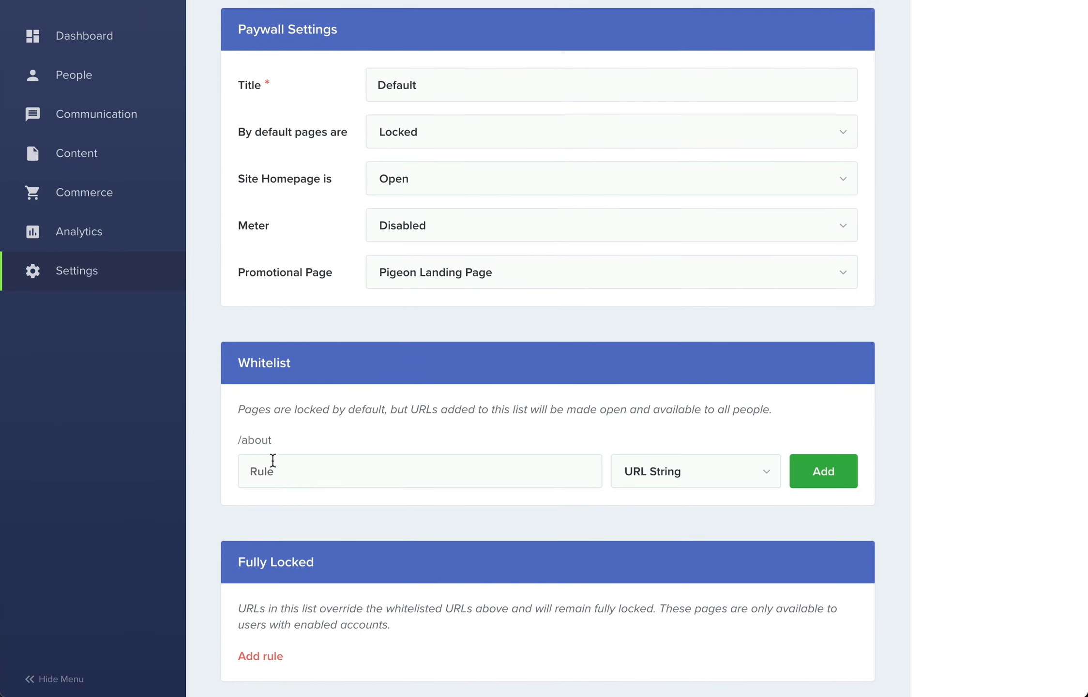
{"action": "left_click", "coordinate": [272, 462]}
{"action": "type", "text": "cont"}
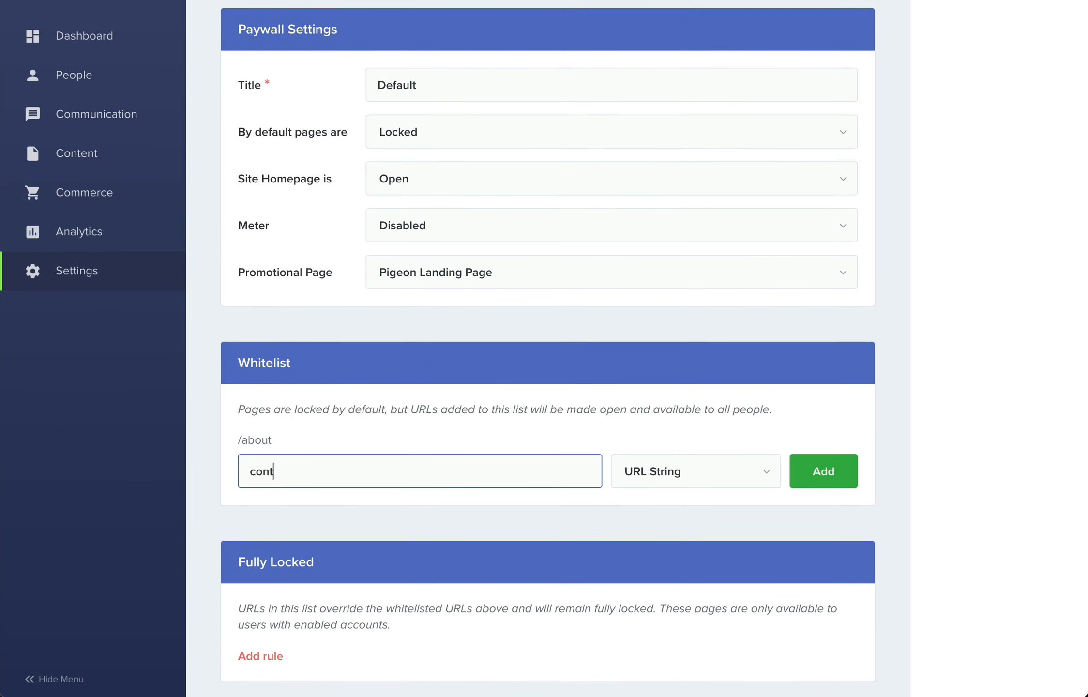
{"action": "type", "text": "act"}
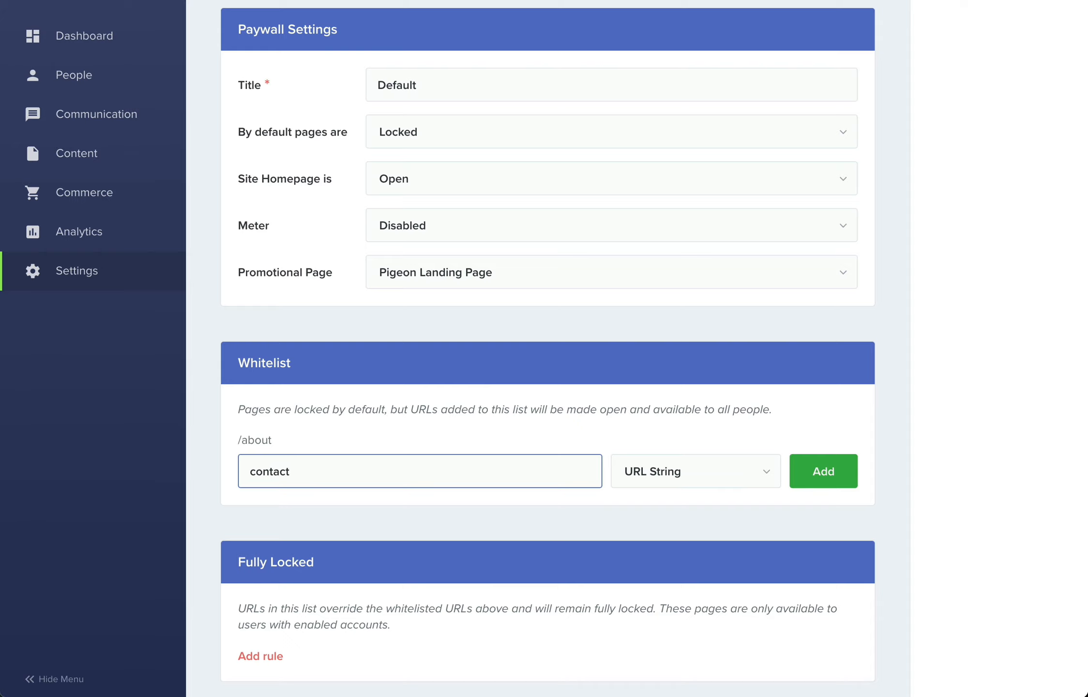
{"action": "left_click", "coordinate": [817, 472]}
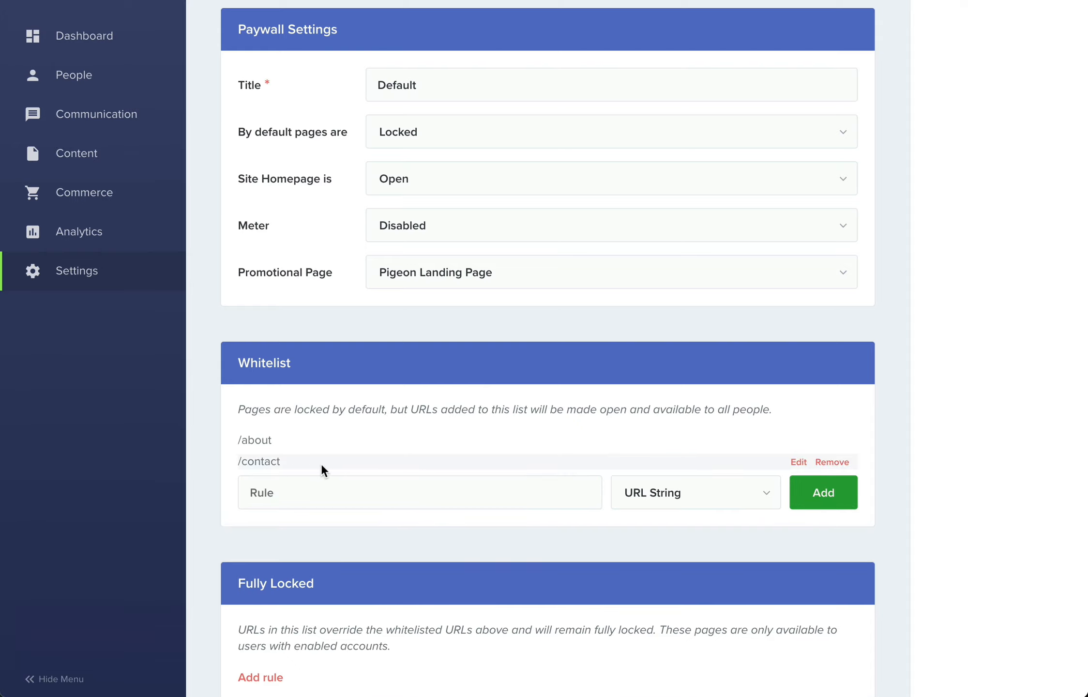
- Retest the "contact" URL against the draft paywall, and view the Business category on the Pigeon Daily site
{"action": "scroll", "coordinate": [288, 462], "scroll_direction": "up", "scroll_amount": 6}
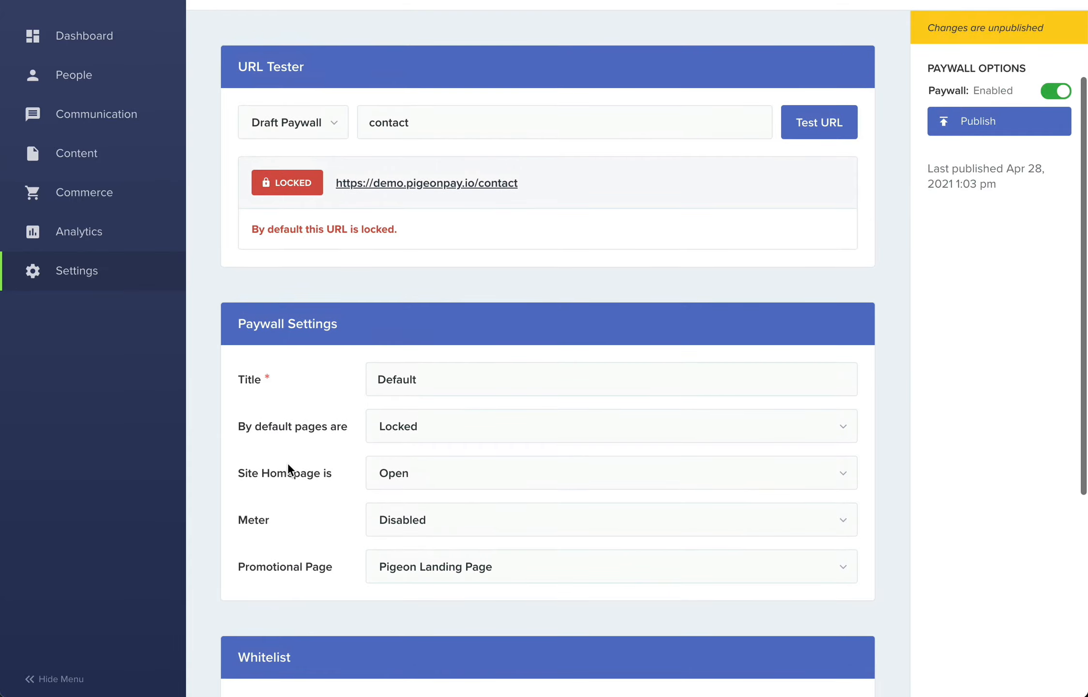
{"action": "left_click", "coordinate": [817, 127]}
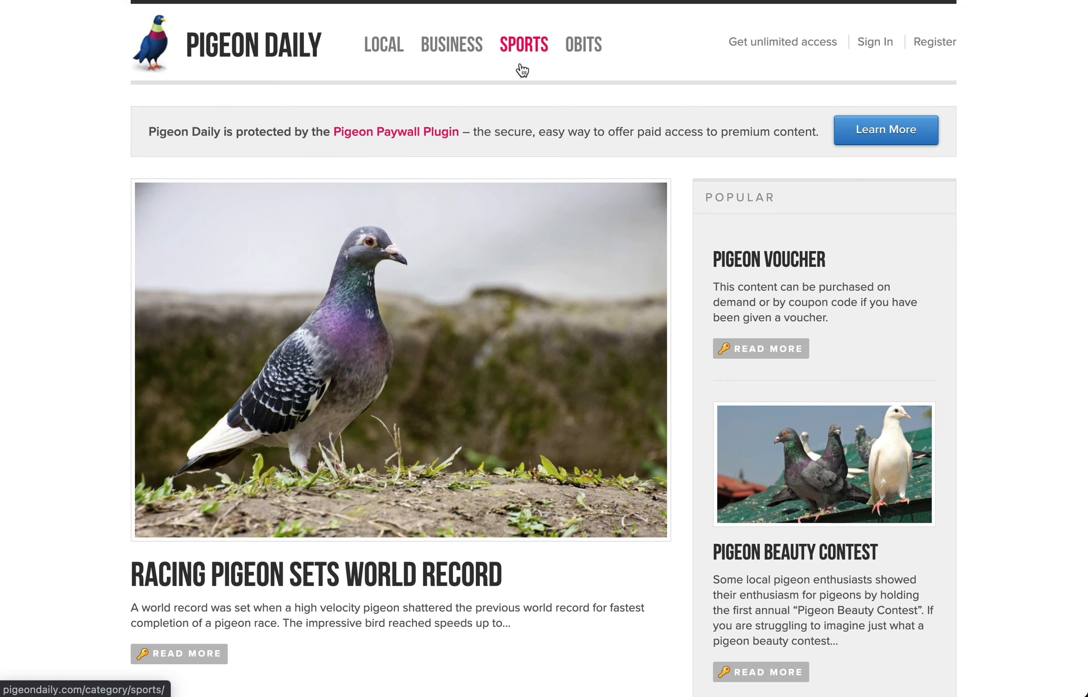
{"action": "left_click", "coordinate": [449, 53]}
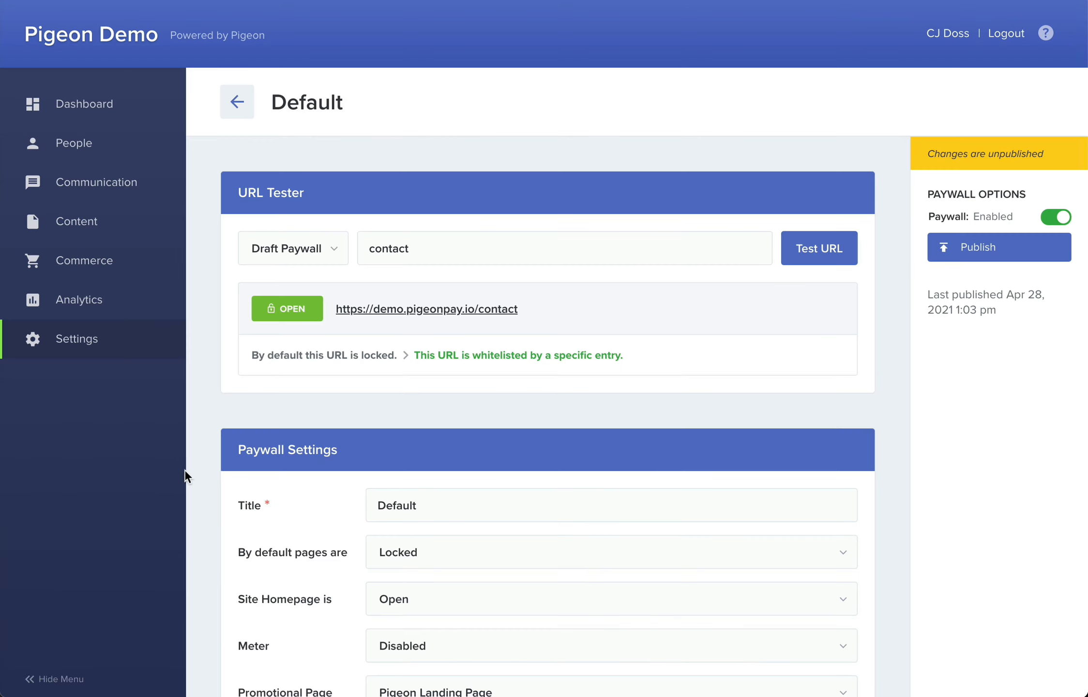
- Add "category/business" to the Default paywall's whitelist as a URL String rule
{"action": "scroll", "coordinate": [195, 481], "scroll_direction": "down", "scroll_amount": 8}
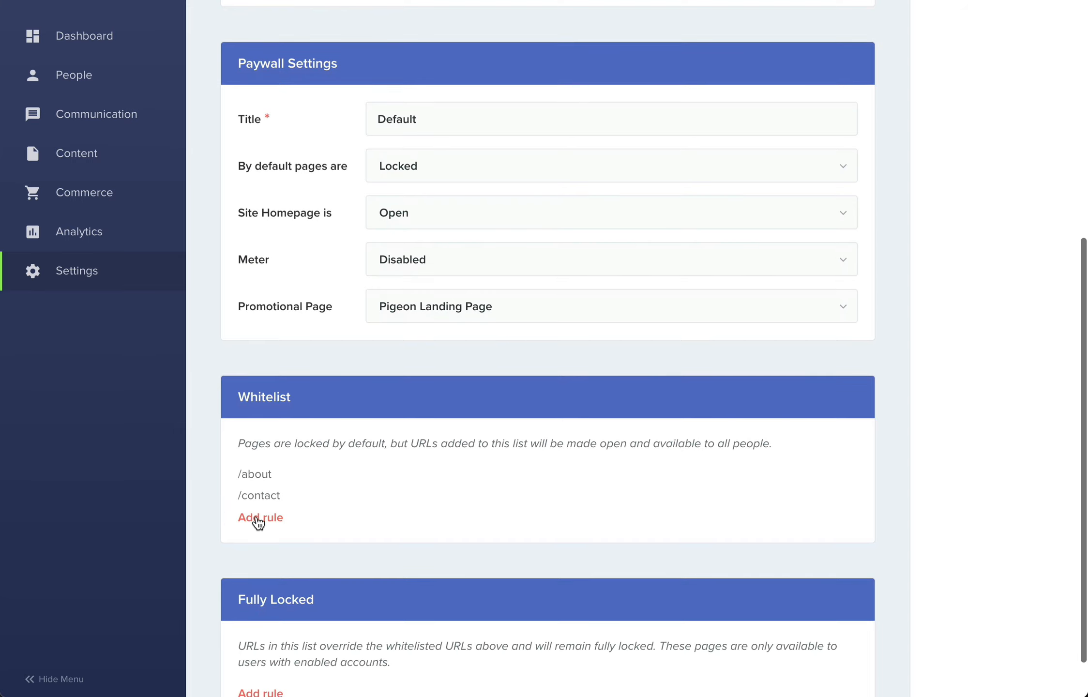
{"action": "left_click", "coordinate": [257, 519]}
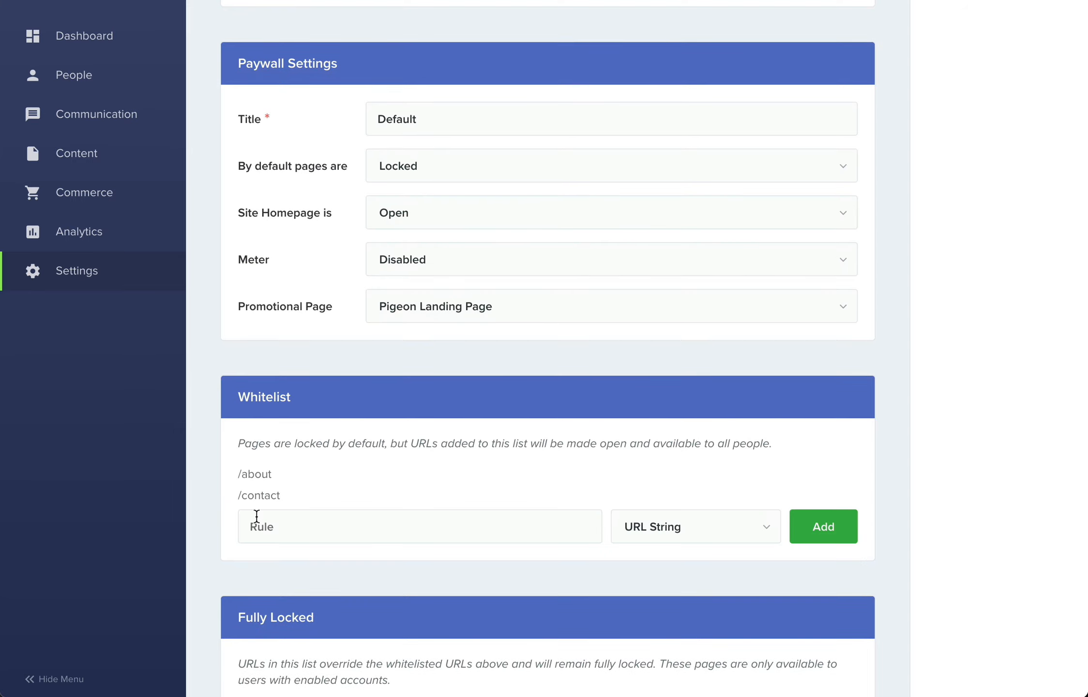
{"action": "type", "text": "category"}
{"action": "type", "text": "/business"}
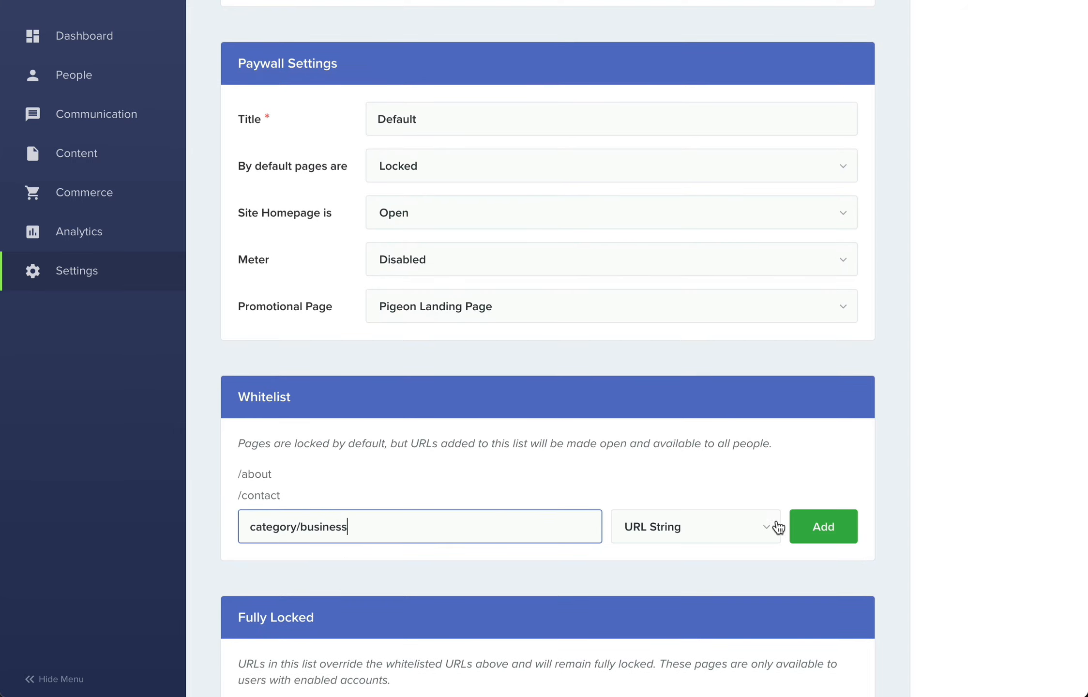
{"action": "left_click", "coordinate": [823, 526]}
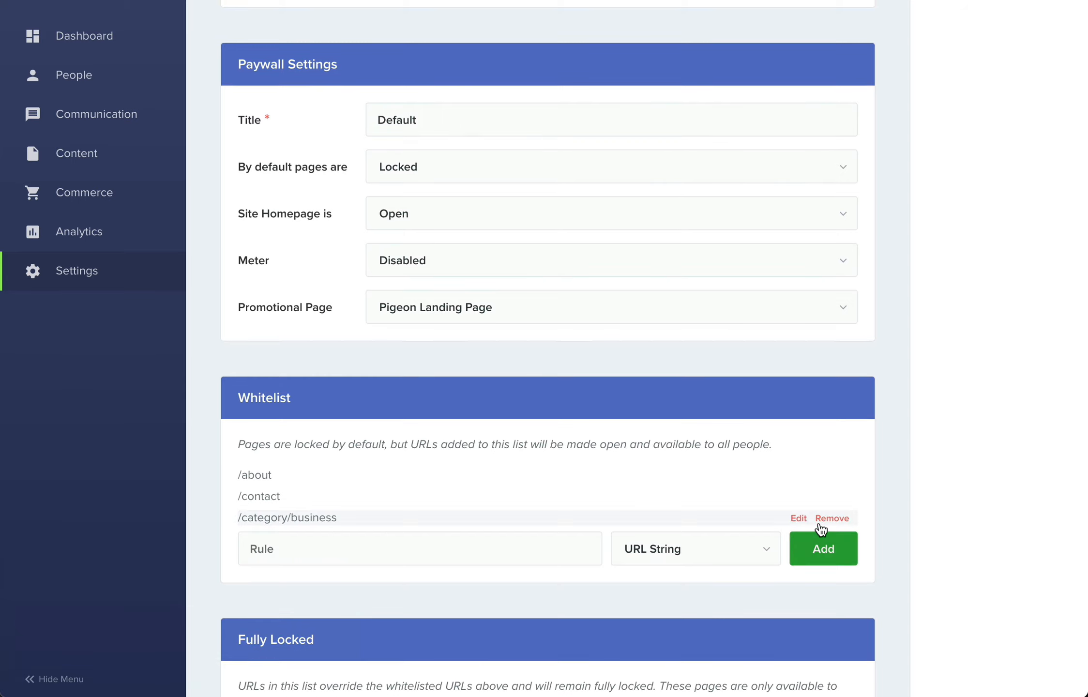
- Add "category/sports" to the whitelist as a URL String rule
{"action": "left_click", "coordinate": [539, 549]}
{"action": "type", "text": "category/sports"}
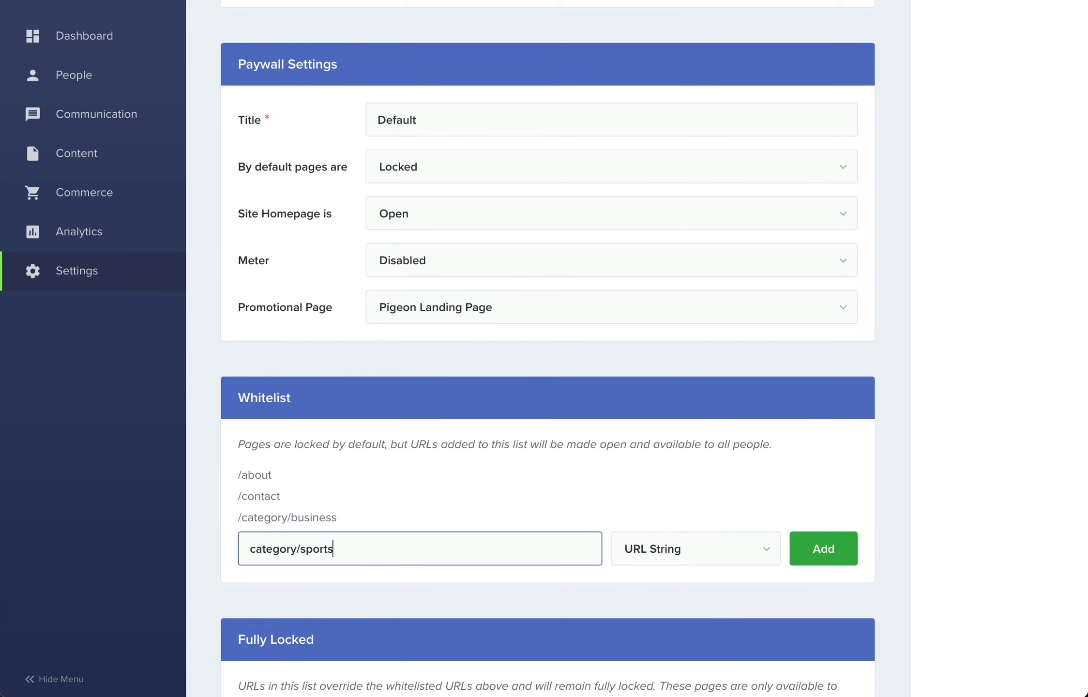
{"action": "left_click", "coordinate": [818, 550]}
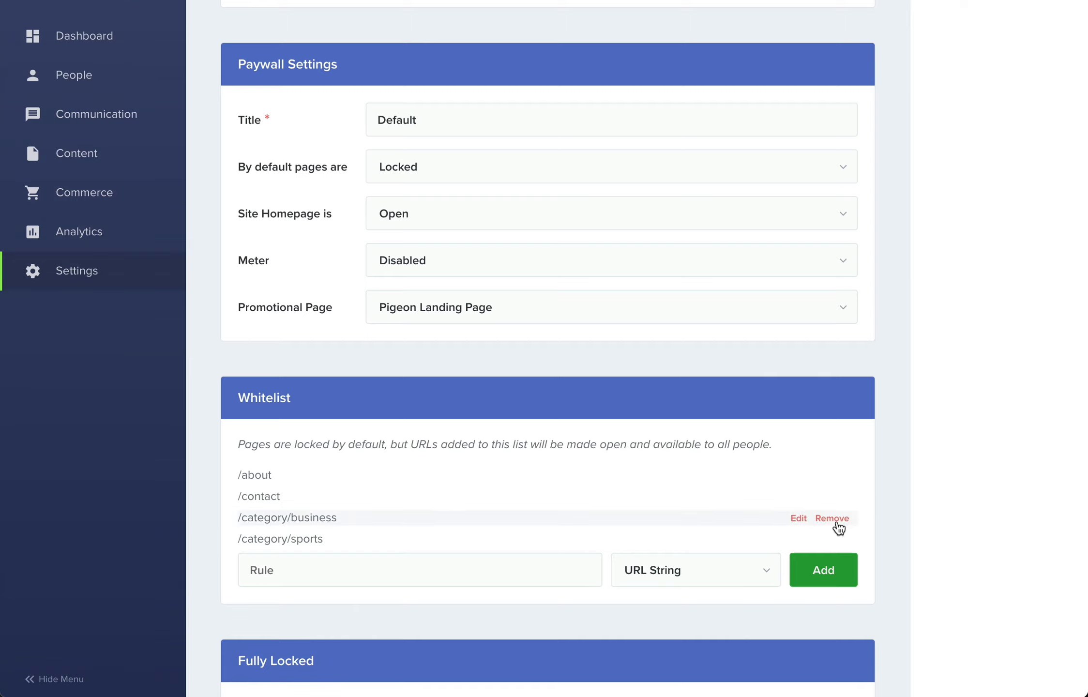
- Remove the /category/business and /category/sports rules from the whitelist
{"action": "left_click", "coordinate": [838, 516]}
{"action": "left_click", "coordinate": [677, 428]}
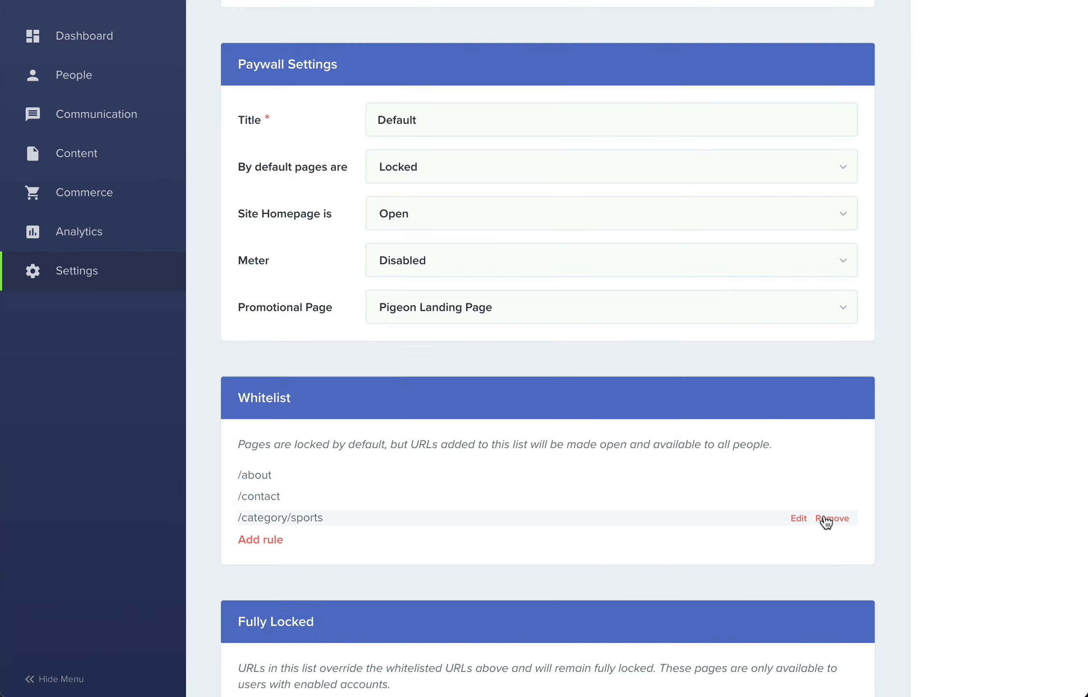
{"action": "left_click", "coordinate": [825, 516]}
{"action": "left_click", "coordinate": [687, 435]}
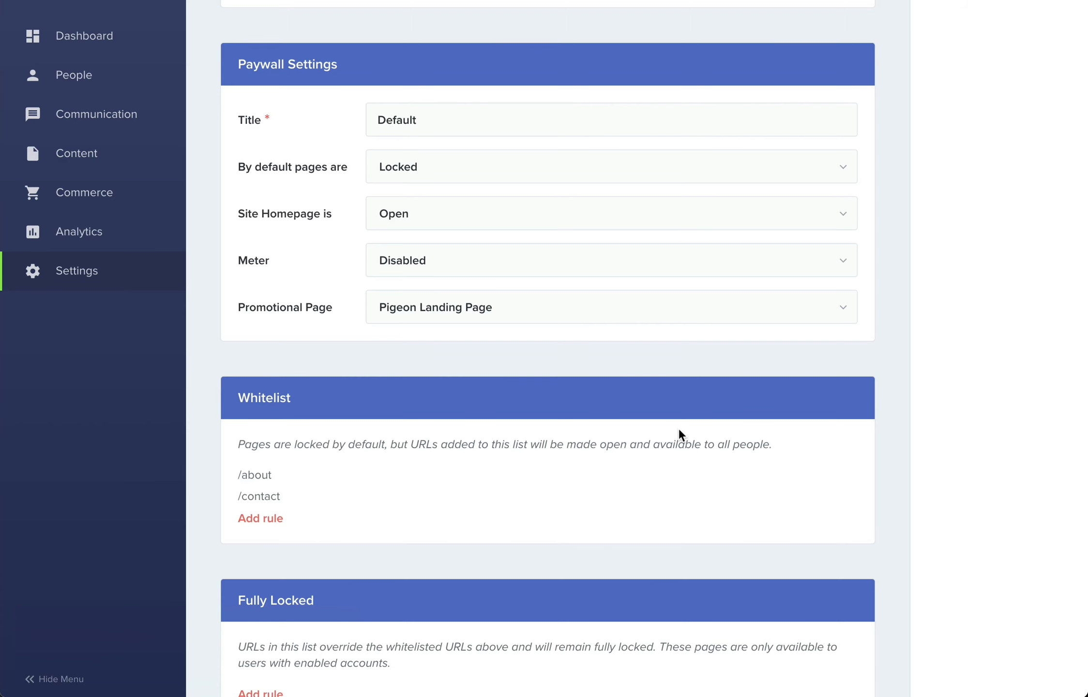
- Add the wildcard rule "category/*" to the whitelist as a URL String
{"action": "left_click", "coordinate": [277, 517]}
{"action": "left_click", "coordinate": [277, 517]}
{"action": "type", "text": "categ"}
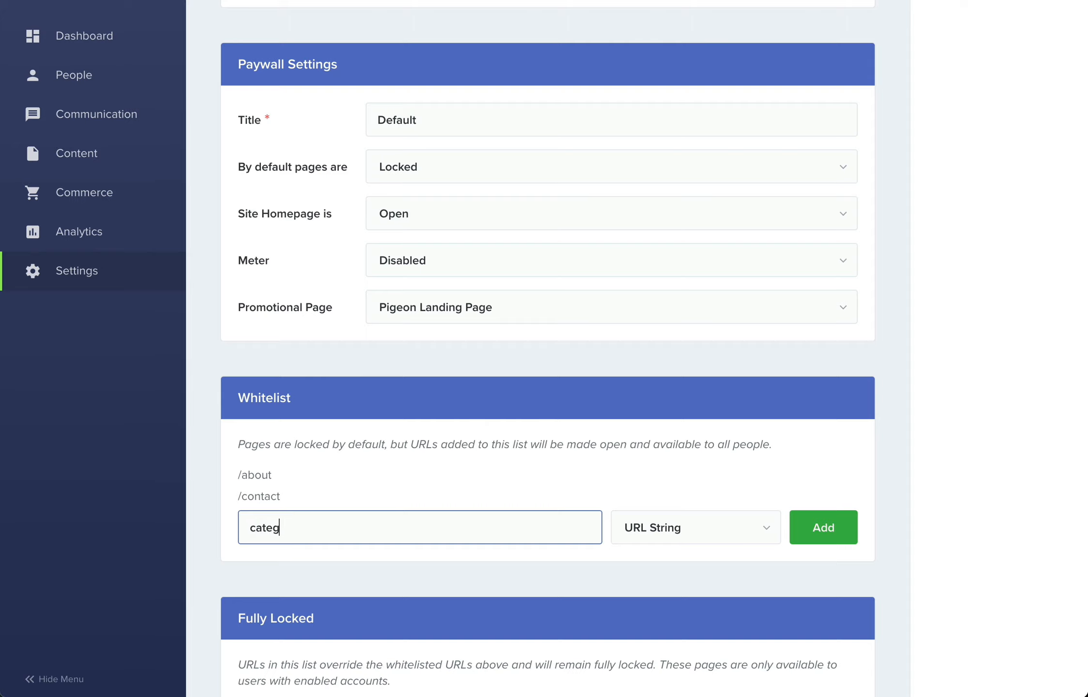
{"action": "type", "text": "ory/*"}
{"action": "left_click", "coordinate": [820, 537]}
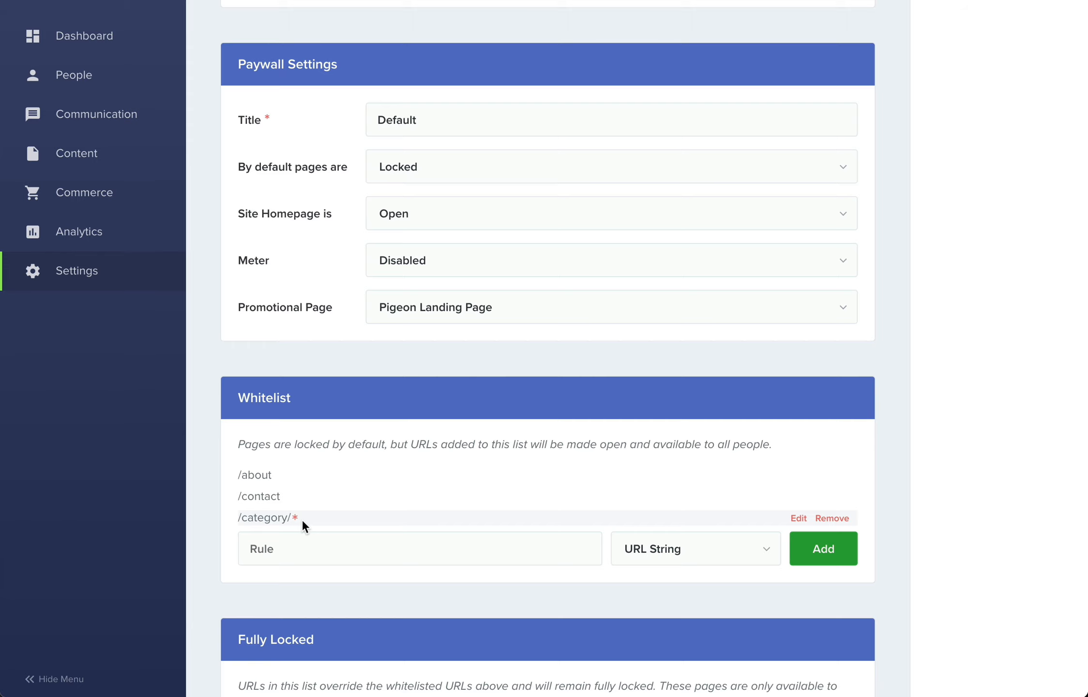
- Test the URL "category/local" against the draft paywall in the URL Tester
{"action": "scroll", "coordinate": [302, 518], "scroll_direction": "up", "scroll_amount": 10}
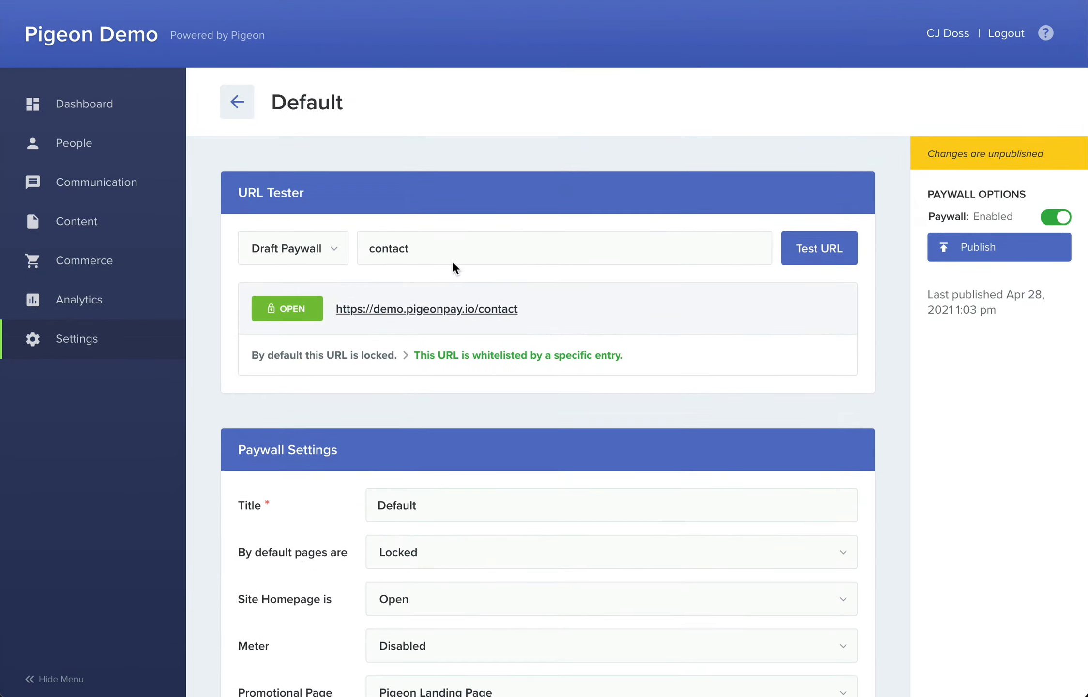
{"action": "left_click_drag", "start_coordinate": [430, 250], "coordinate": [365, 250]}
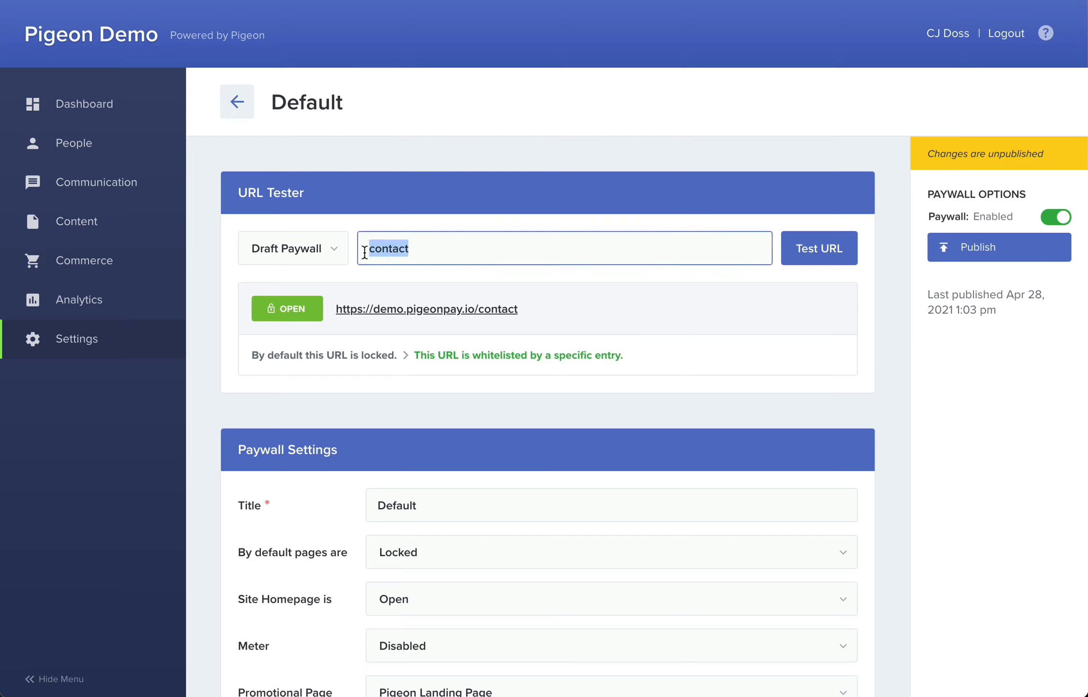
{"action": "type", "text": "category/local"}
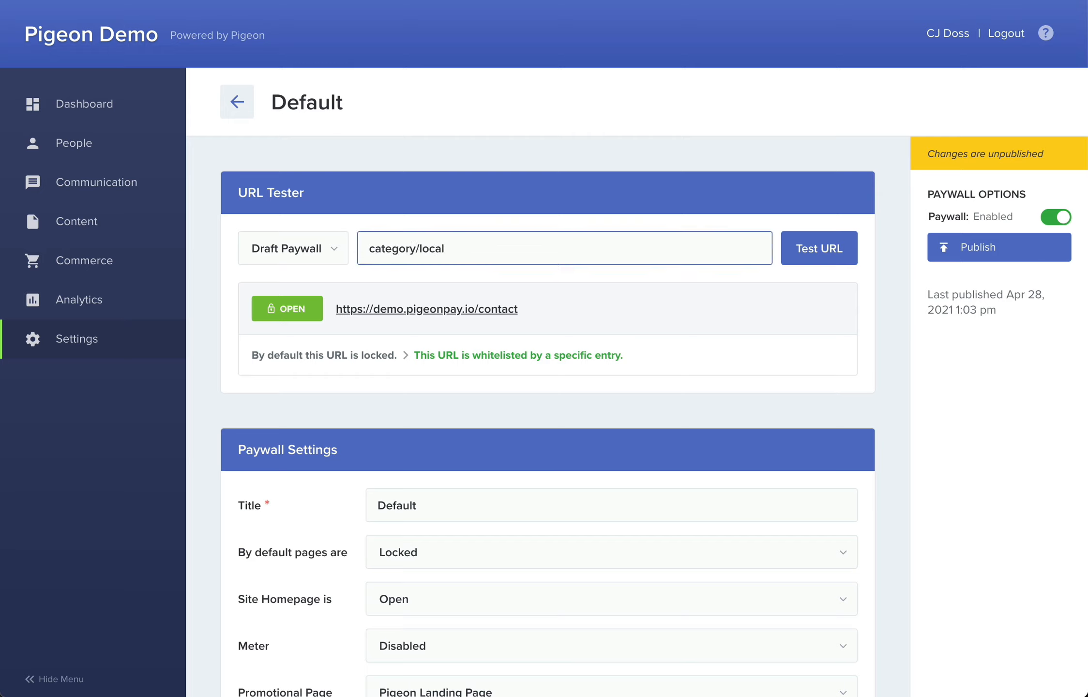
{"action": "left_click", "coordinate": [817, 252]}
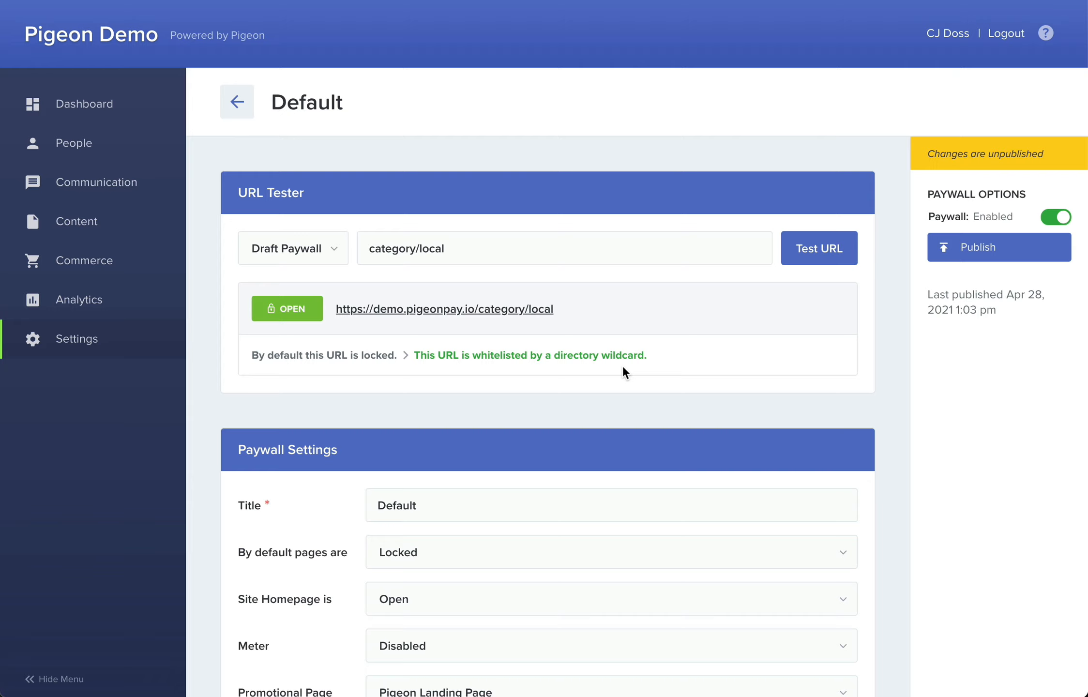
- Test the URL "category/members" against the draft paywall in the URL Tester
{"action": "left_click_drag", "start_coordinate": [452, 248], "coordinate": [418, 250]}
{"action": "type", "text": "members"}
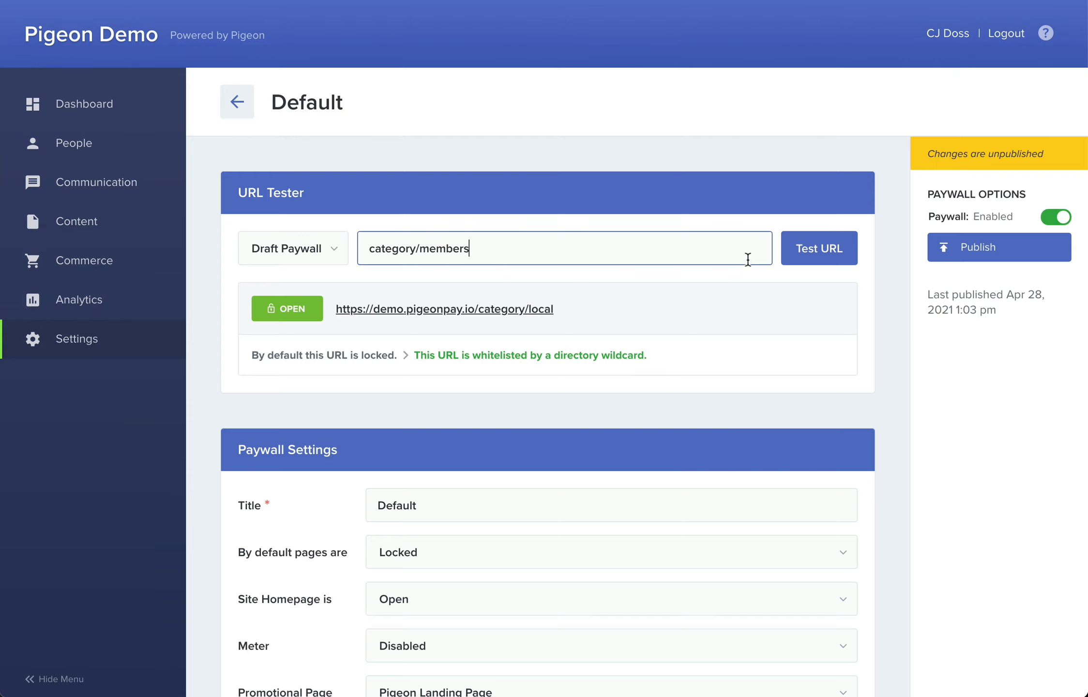
{"action": "left_click", "coordinate": [803, 255]}
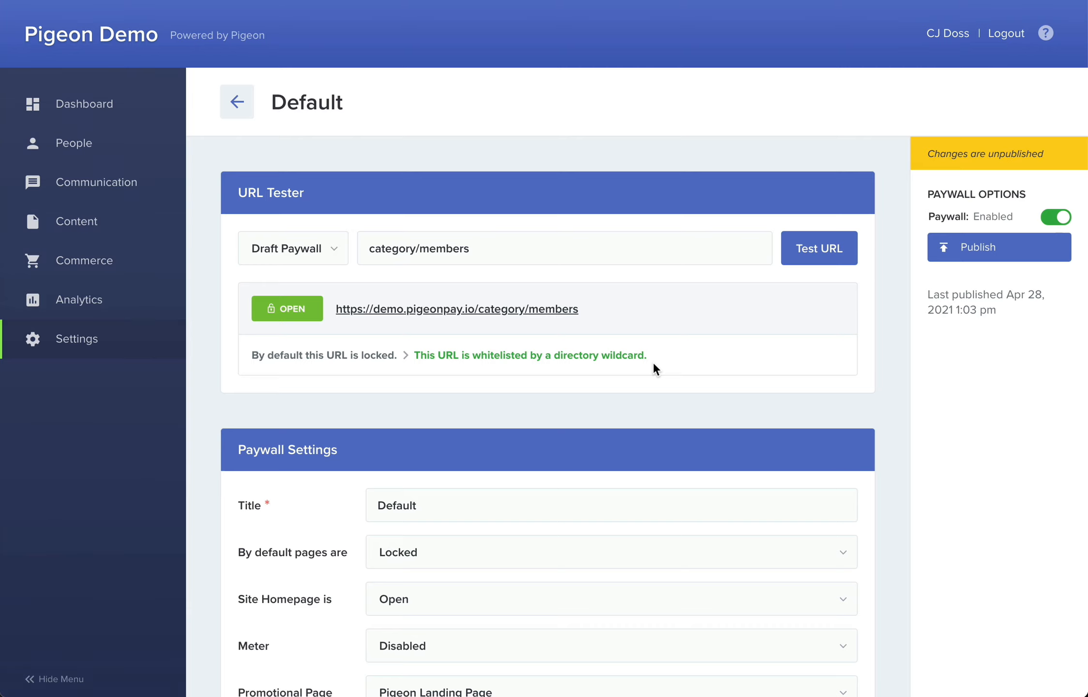
- Add "category/members" to the Fully Locked list as a URL String rule
{"action": "scroll", "coordinate": [653, 369], "scroll_direction": "down", "scroll_amount": 10}
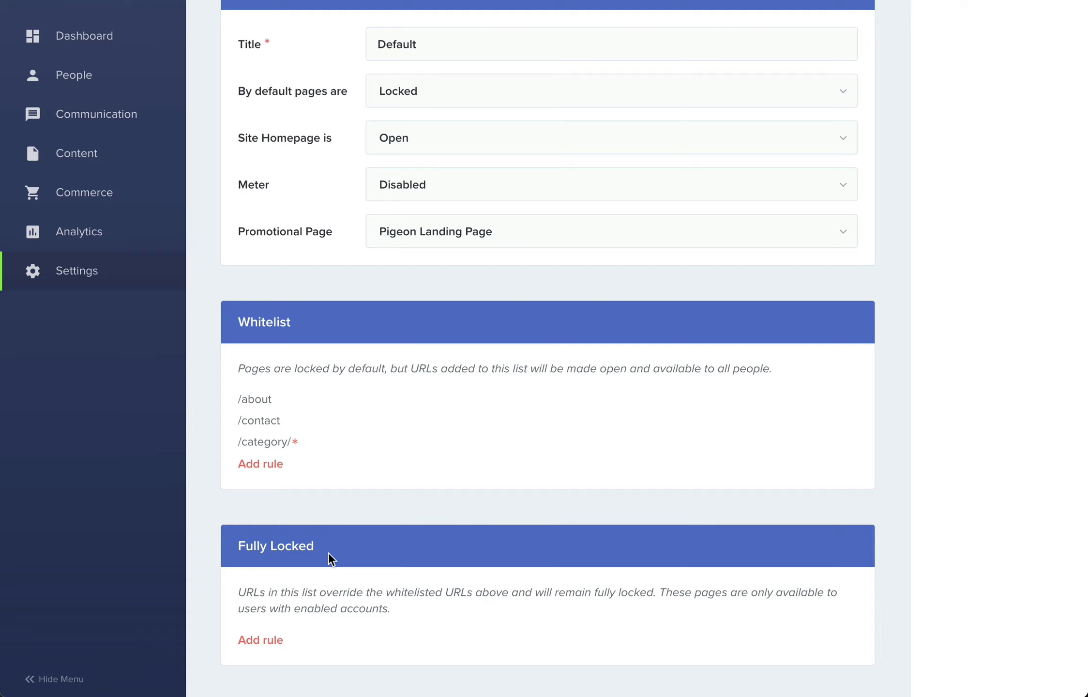
{"action": "left_click", "coordinate": [269, 638]}
{"action": "left_click", "coordinate": [260, 647]}
{"action": "type", "text": "category/members"}
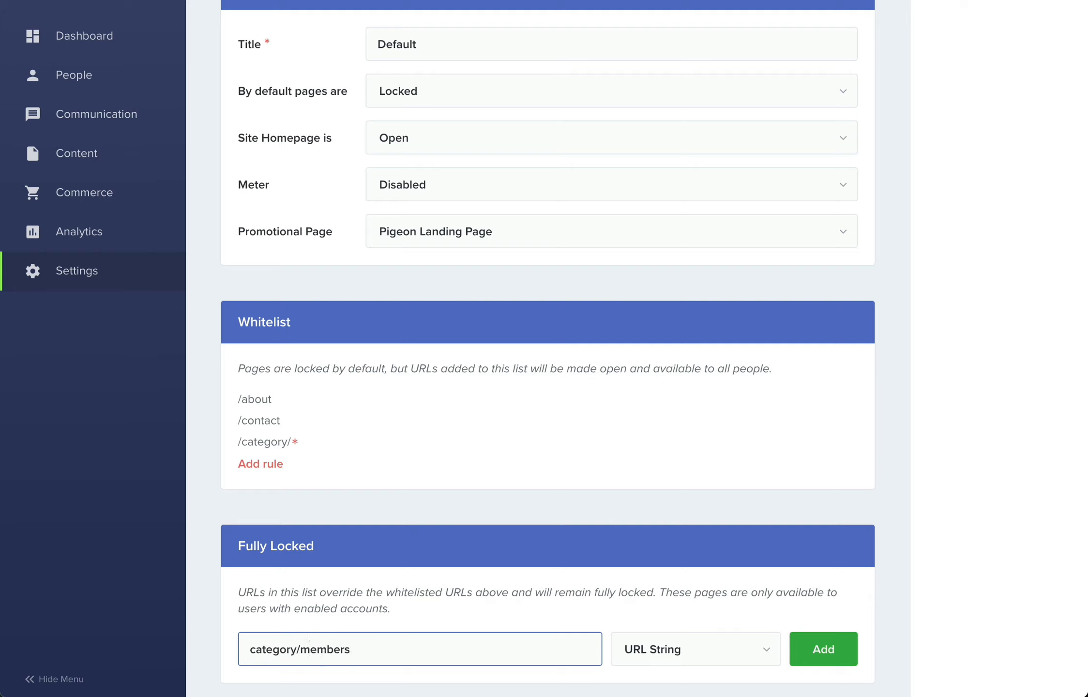
{"action": "left_click", "coordinate": [811, 656]}
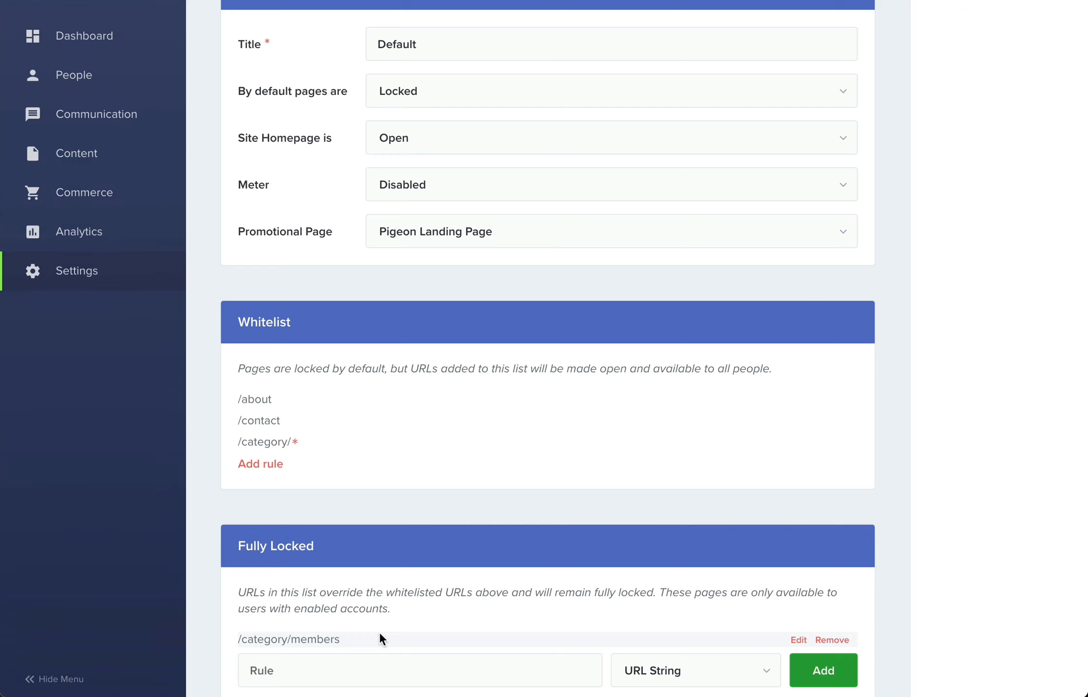
- Test "category/members" again and the subpage "category/members/deals" against the draft paywall in the URL Tester
{"action": "scroll", "coordinate": [379, 632], "scroll_direction": "up", "scroll_amount": 10}
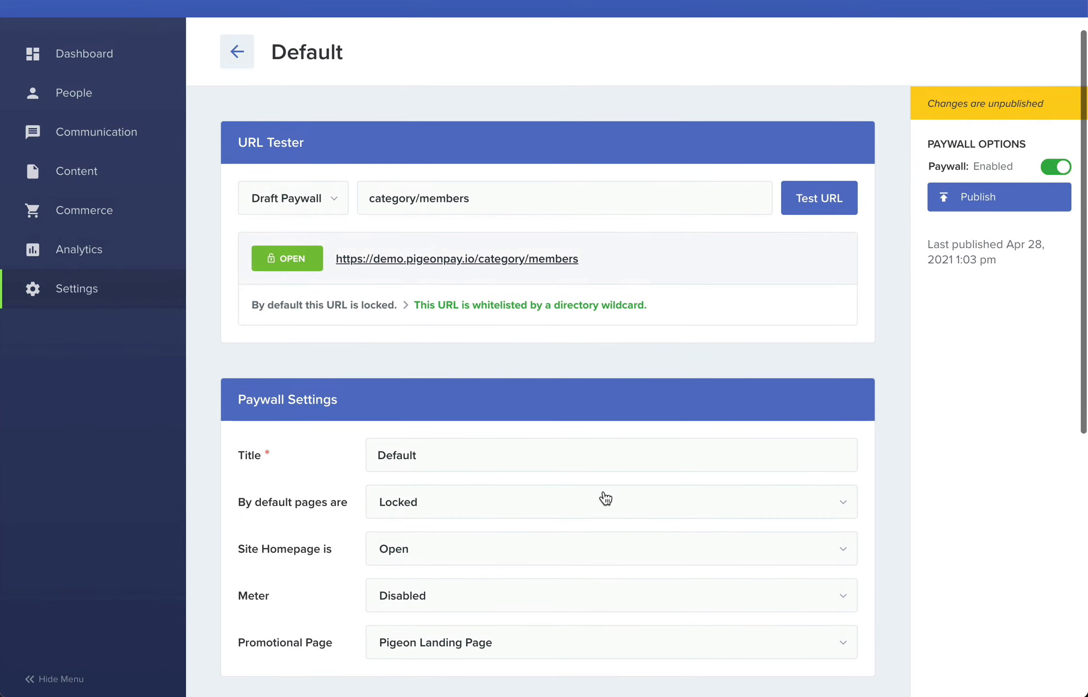
{"action": "left_click", "coordinate": [814, 209]}
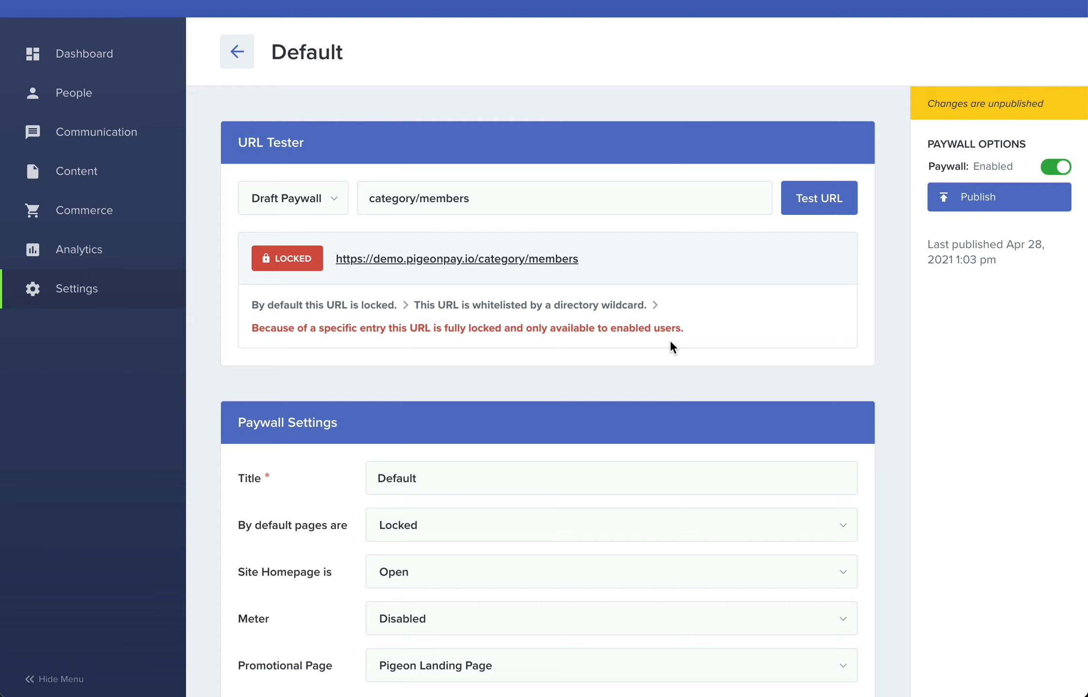
{"action": "left_click", "coordinate": [549, 200]}
{"action": "type", "text": "/deals"}
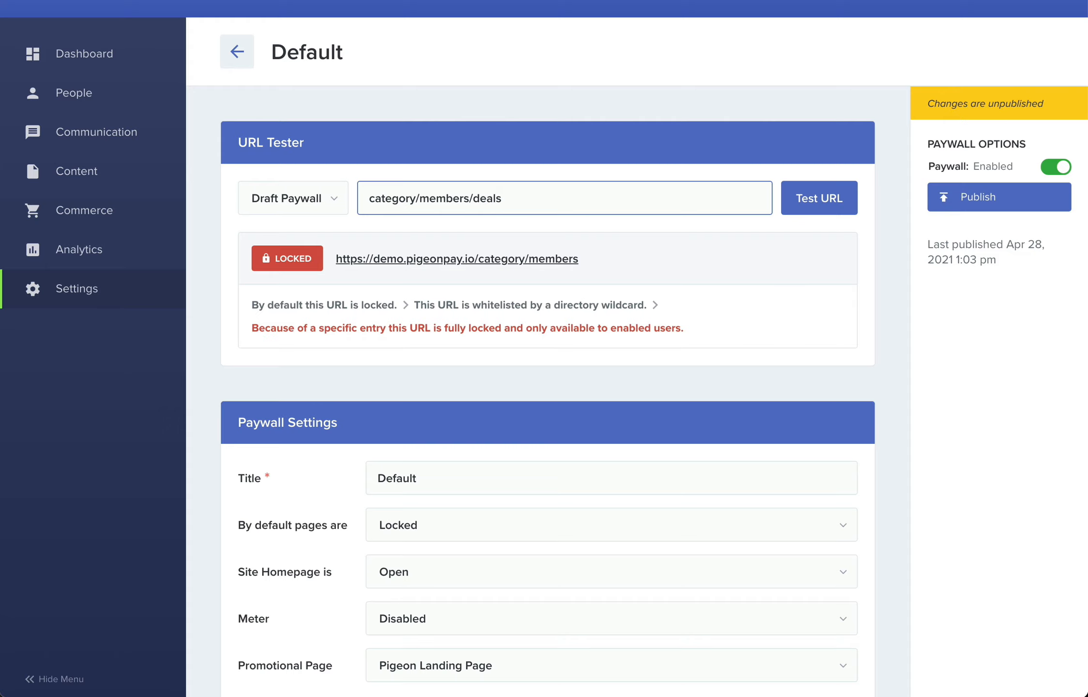
{"action": "left_click", "coordinate": [805, 202]}
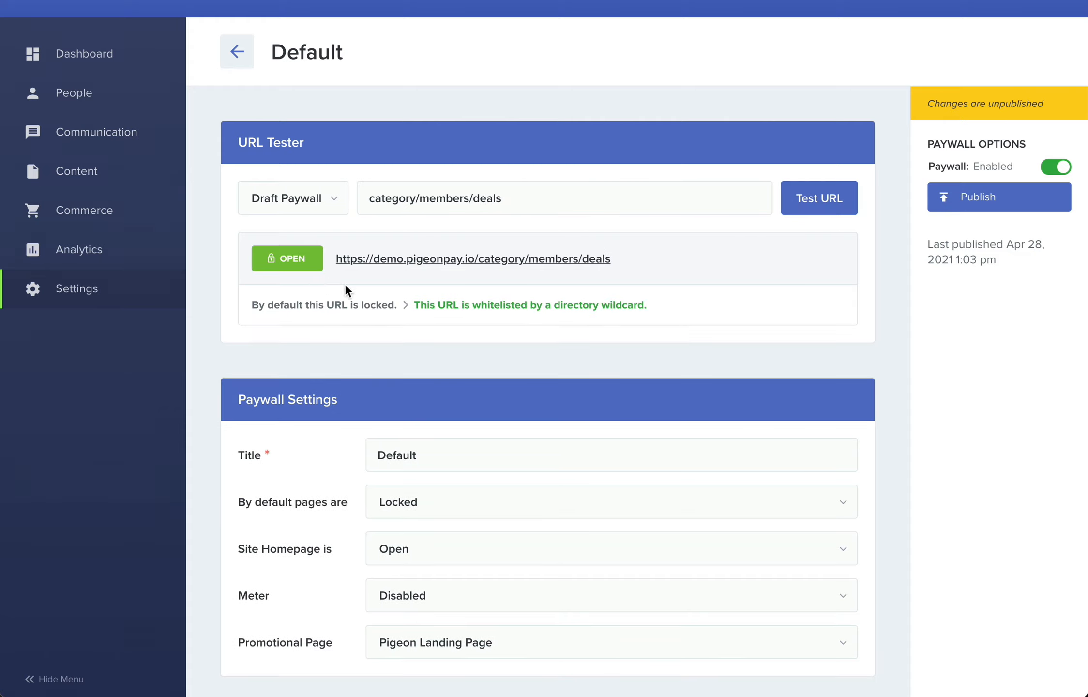
- Change the /category/members rule in the Fully Locked list to the wildcard "/category/members/*" and save it
{"action": "scroll", "coordinate": [608, 319], "scroll_direction": "down", "scroll_amount": 10}
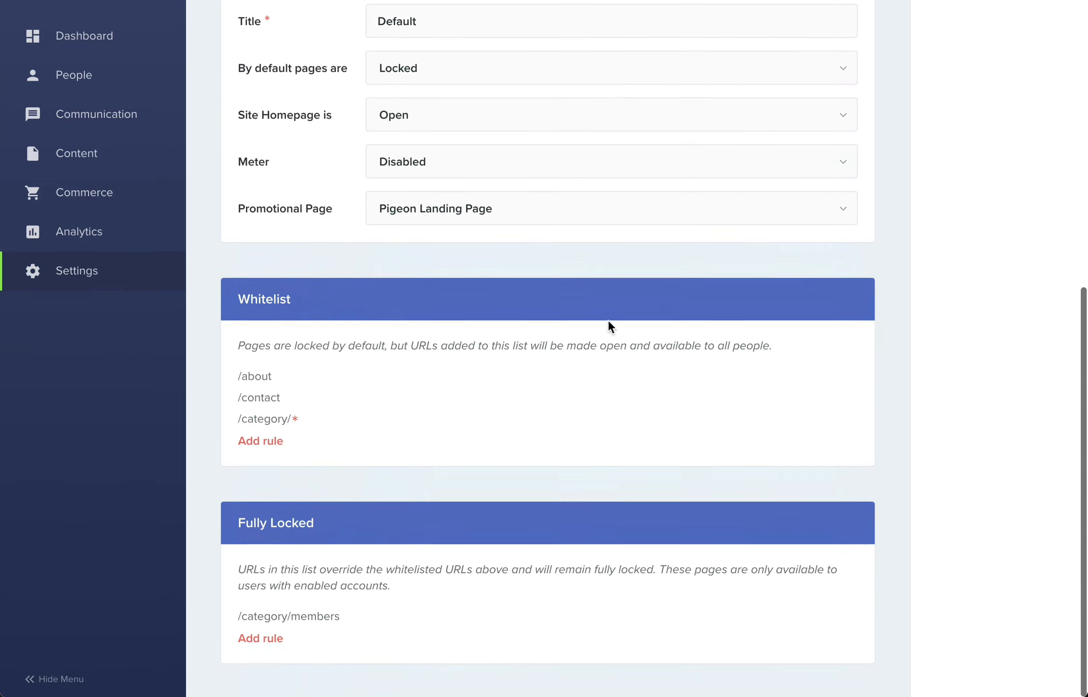
{"action": "mouse_move", "coordinate": [290, 417]}
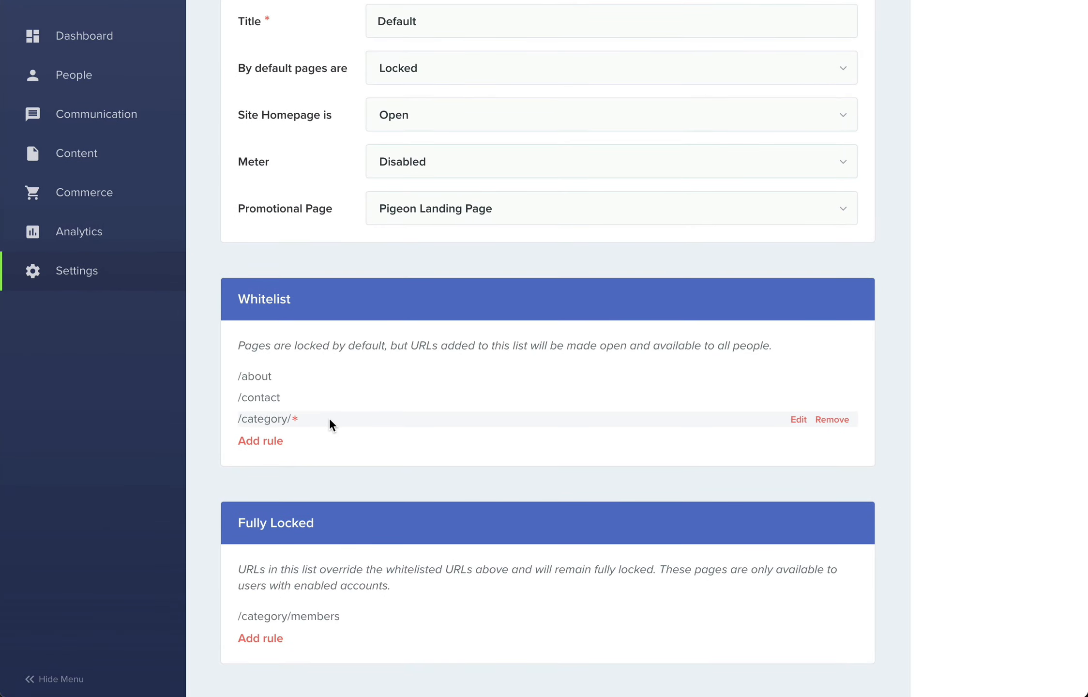
{"action": "mouse_move", "coordinate": [303, 611]}
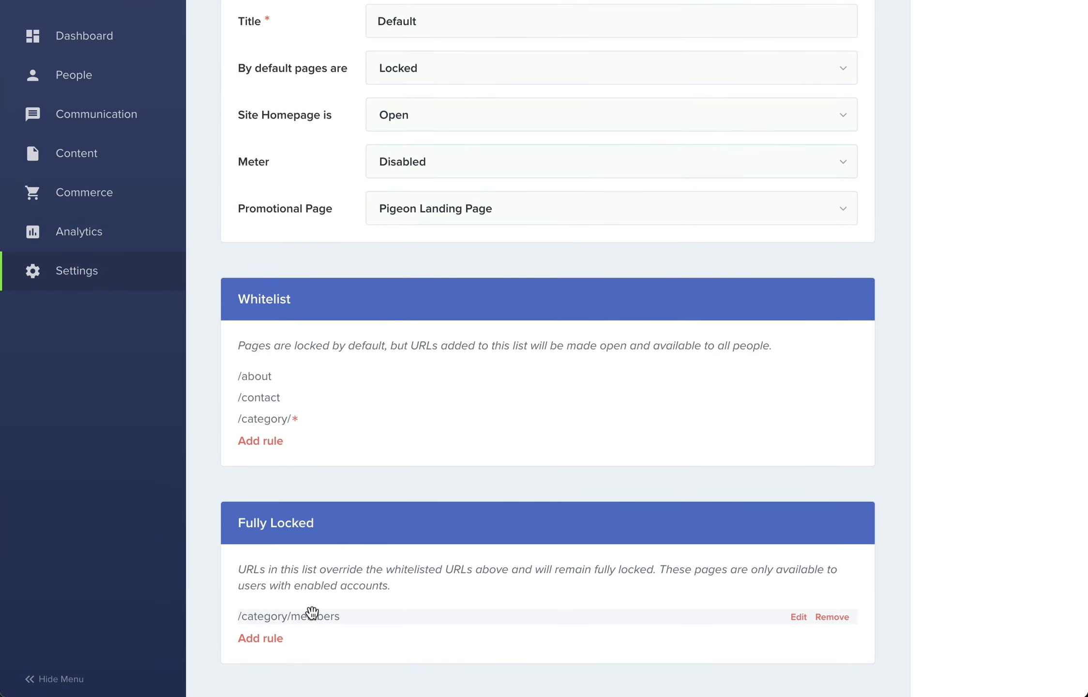
{"action": "left_click", "coordinate": [796, 617]}
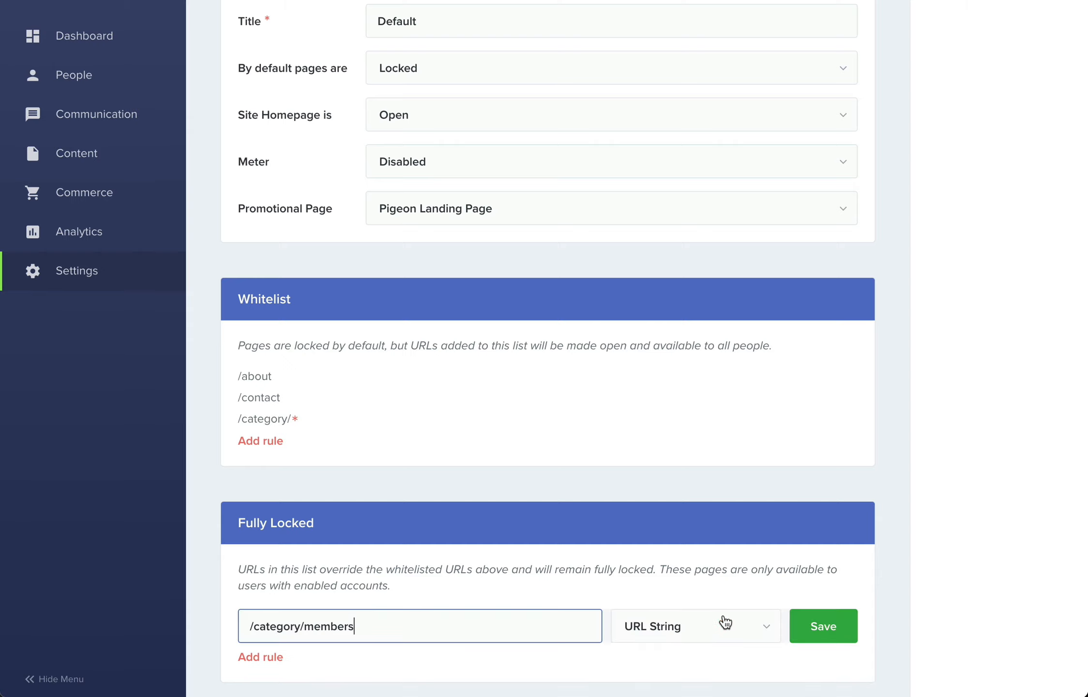
{"action": "type", "text": "/*"}
{"action": "left_click", "coordinate": [821, 627]}
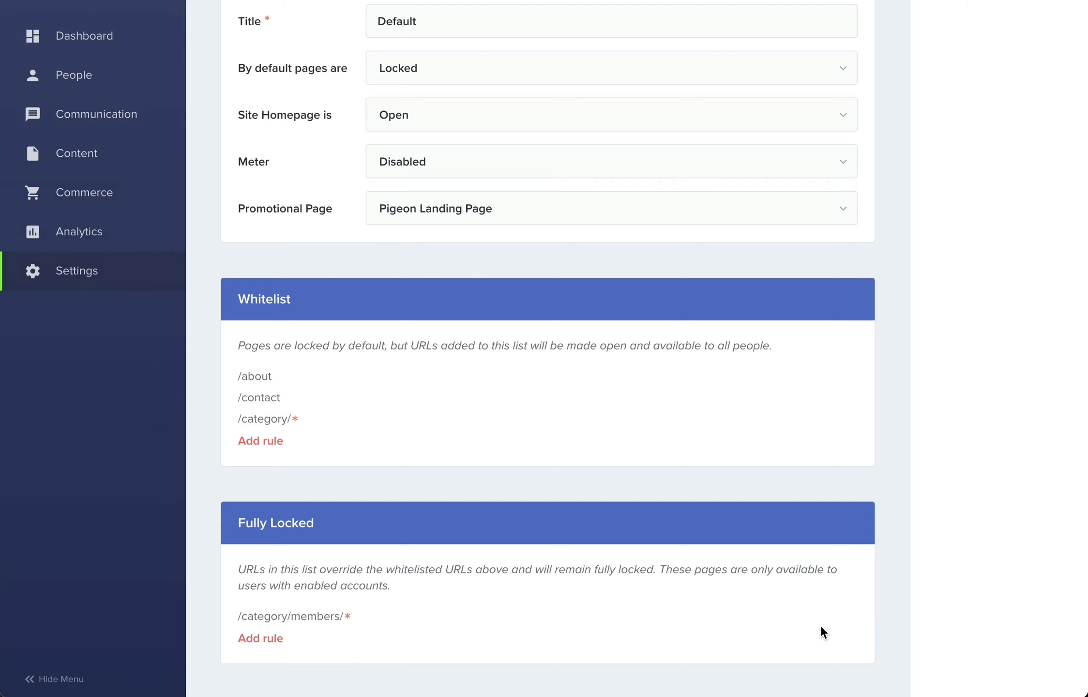
- Retest the URL "category/members/deals" against the draft paywall and examine its path in the URL Tester
{"action": "scroll", "coordinate": [823, 632], "scroll_direction": "up", "scroll_amount": 10}
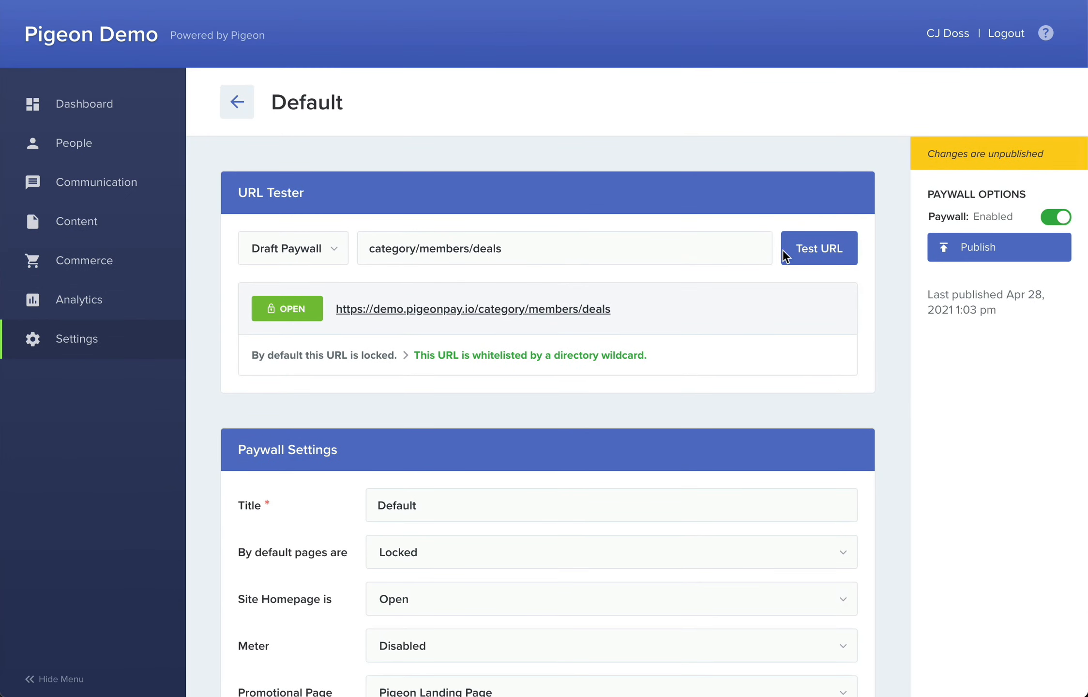
{"action": "left_click", "coordinate": [784, 255]}
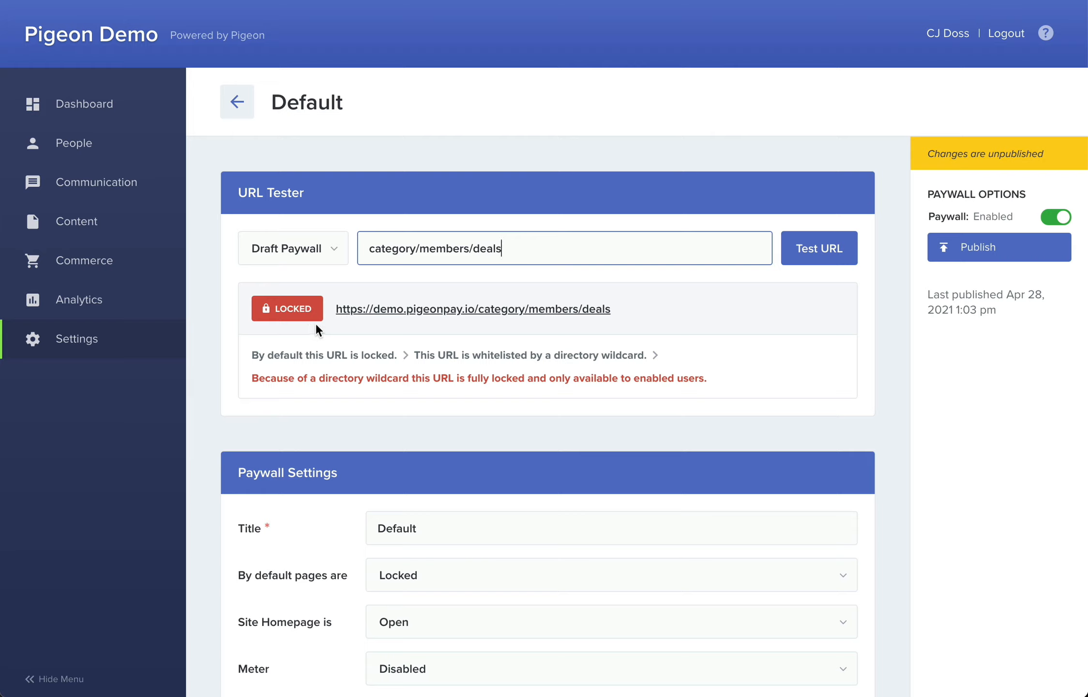
{"action": "left_click_drag", "start_coordinate": [371, 250], "coordinate": [475, 246]}
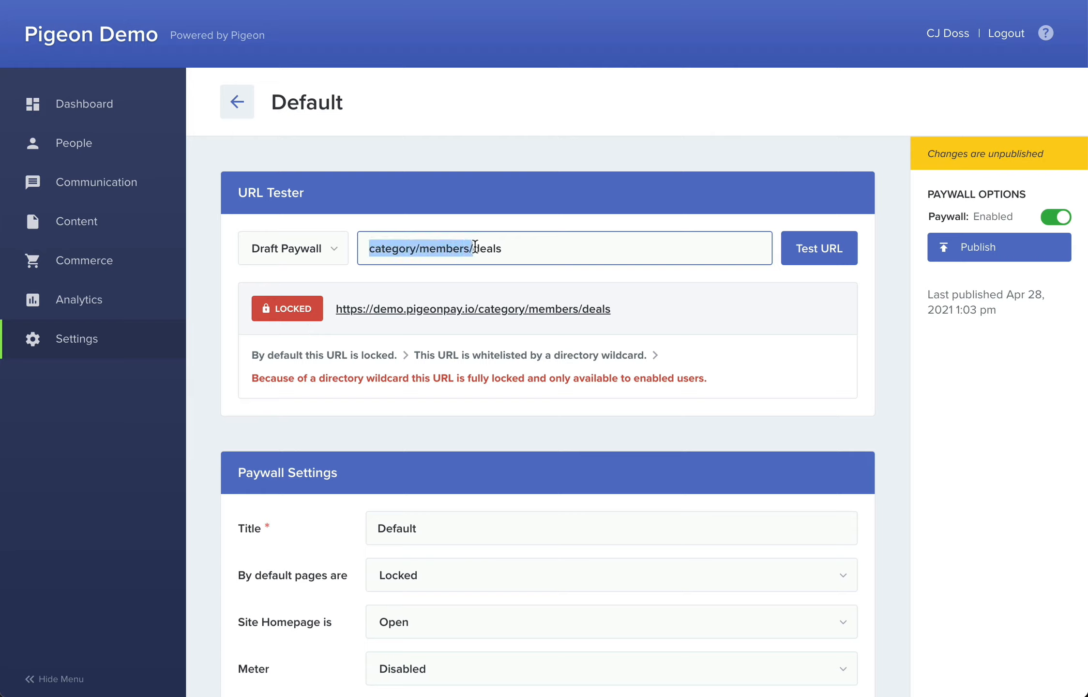
{"action": "left_click", "coordinate": [475, 247]}
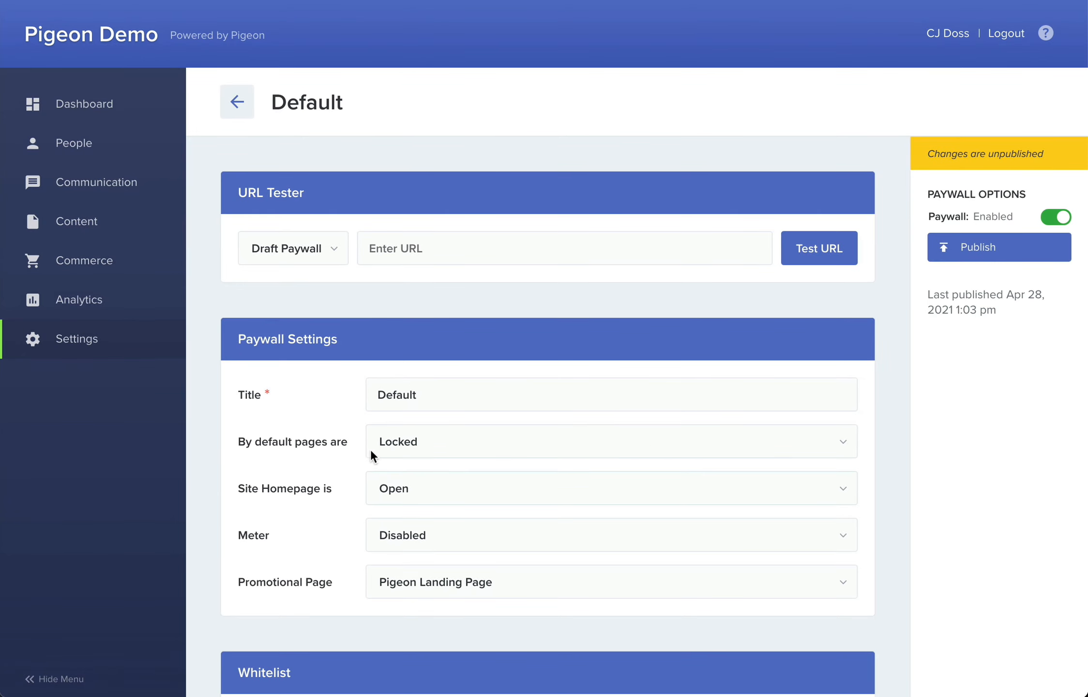
- Set the paywall's default page access to Open and view the resulting Locked and Whitelist rule sections
{"action": "left_click", "coordinate": [439, 444]}
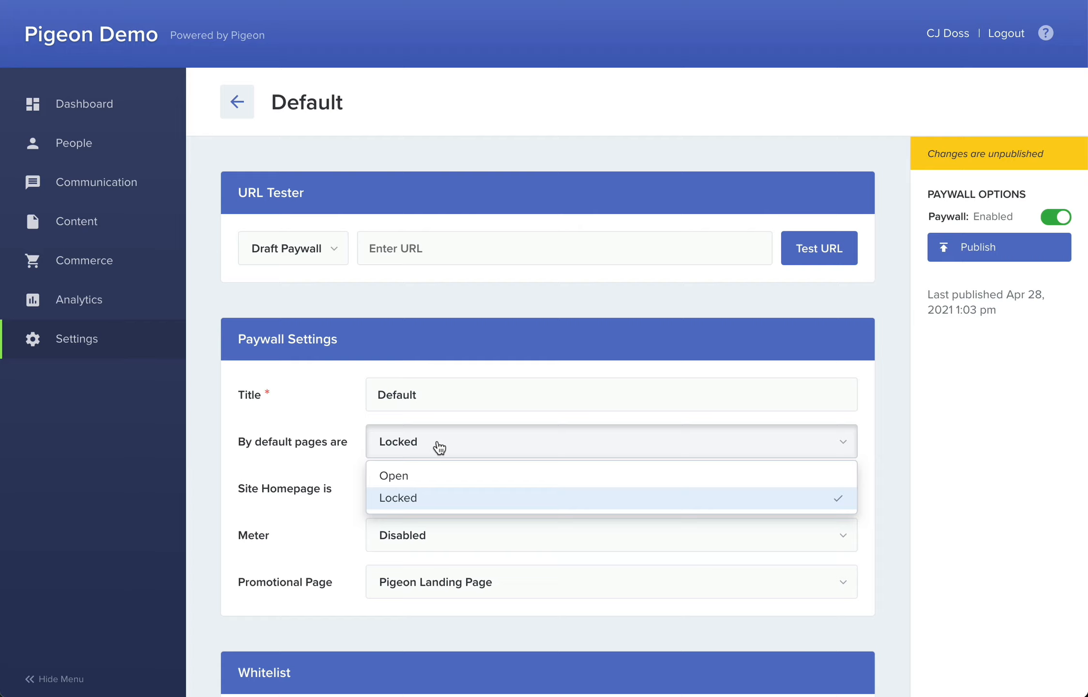
{"action": "left_click", "coordinate": [418, 476]}
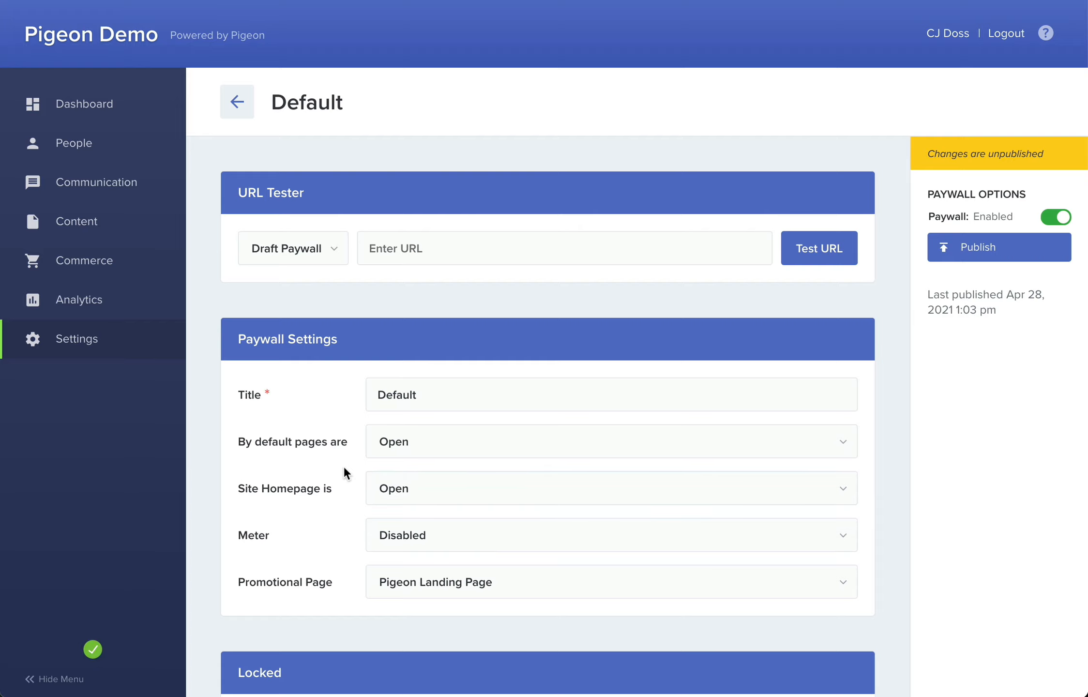
{"action": "scroll", "coordinate": [344, 466], "scroll_direction": "down", "scroll_amount": 5}
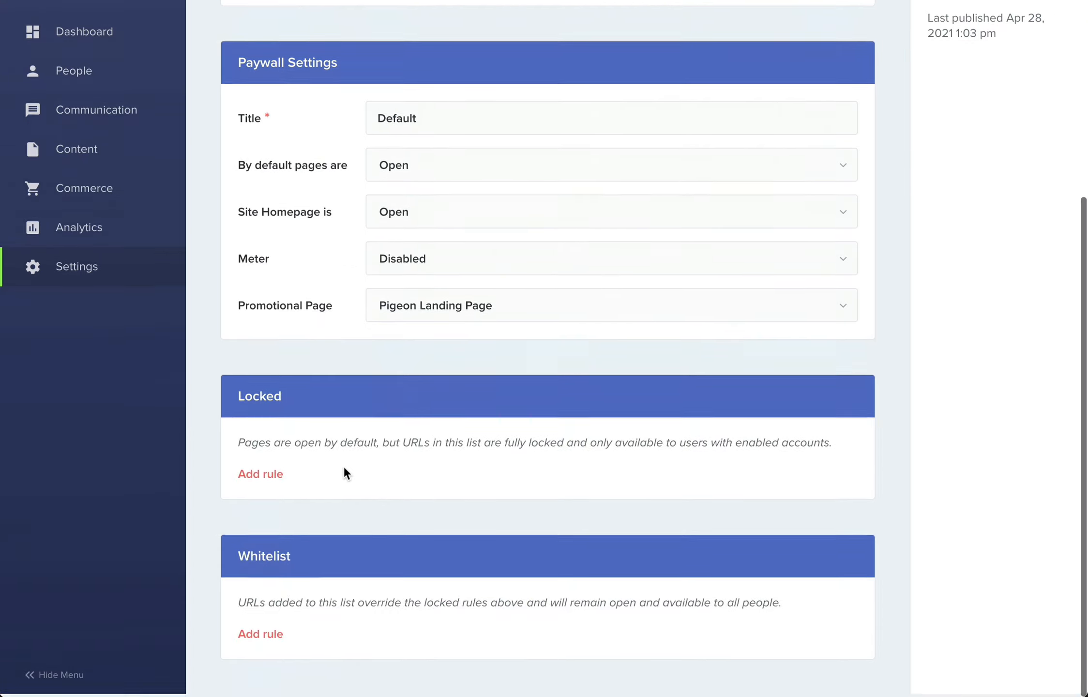